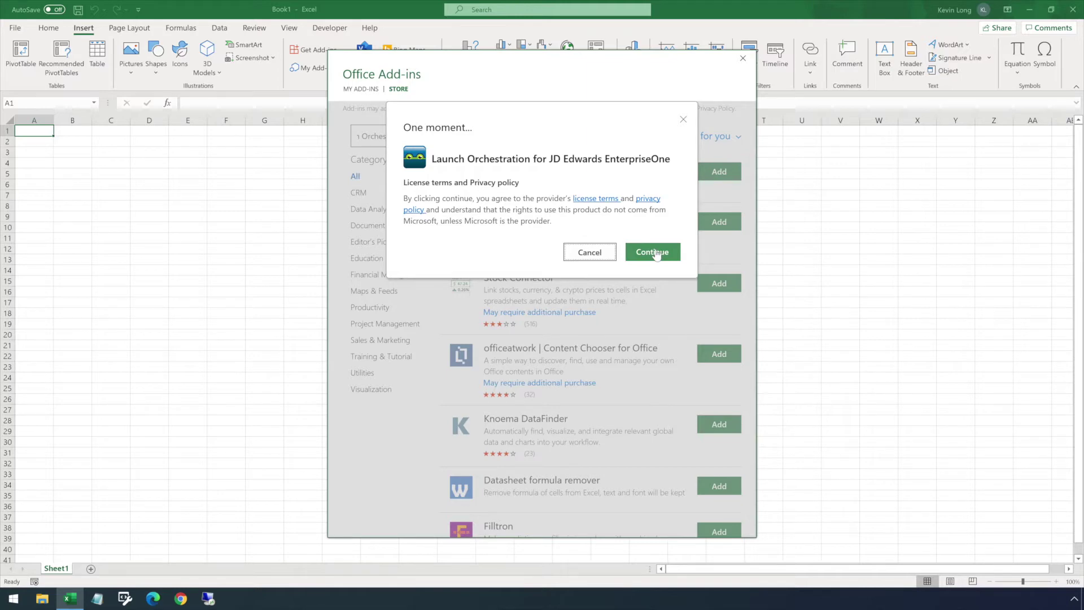
Accept the licence to add the Launch Orchestration for JD Edwards EnterpriseOne add-in, then dismiss its tip.
click(654, 253)
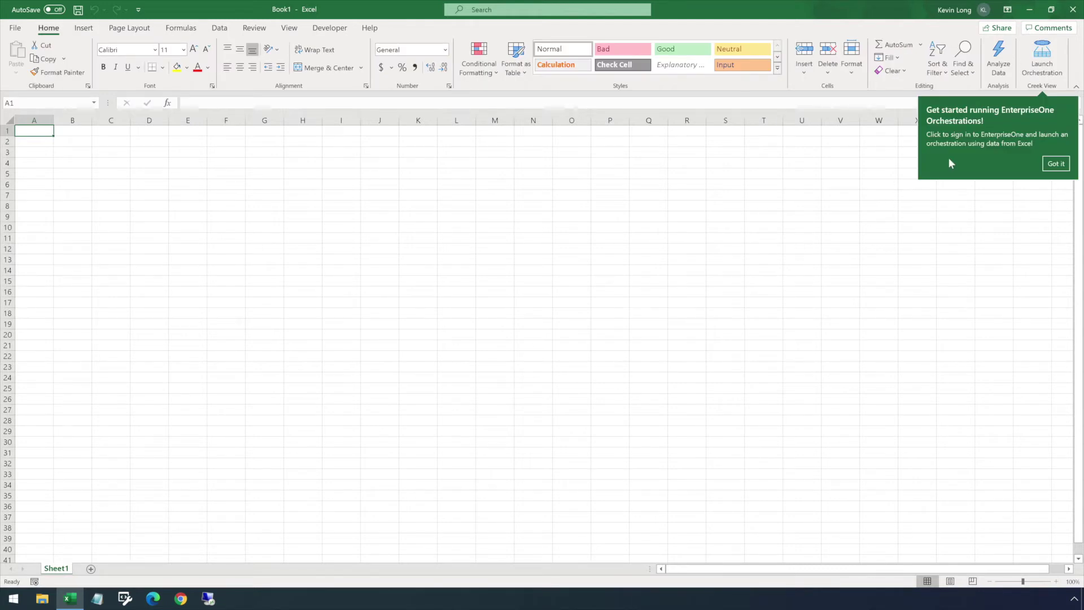
click(1061, 165)
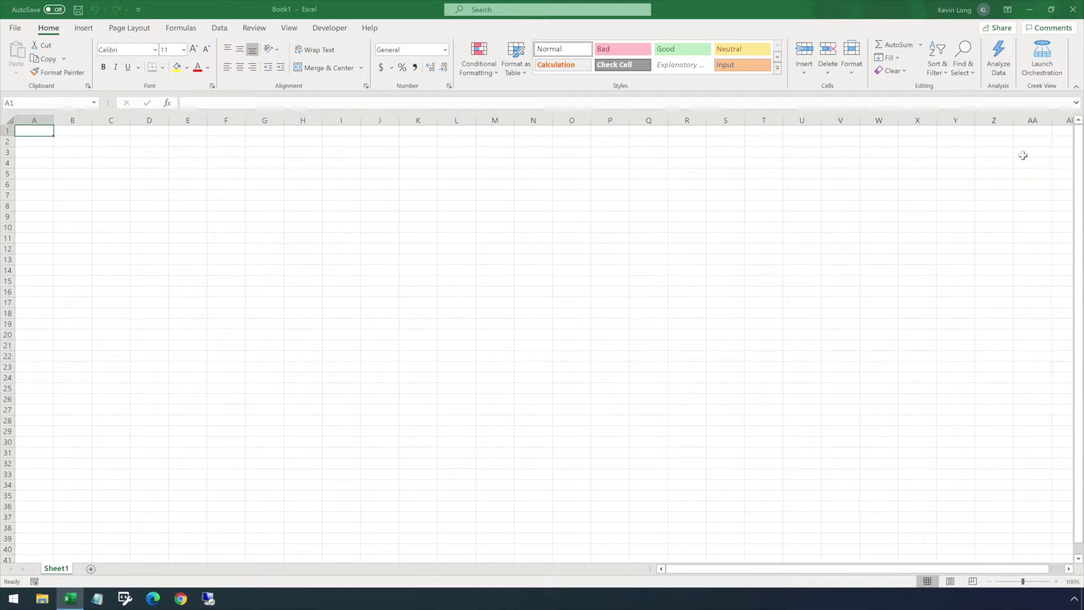
click(1041, 62)
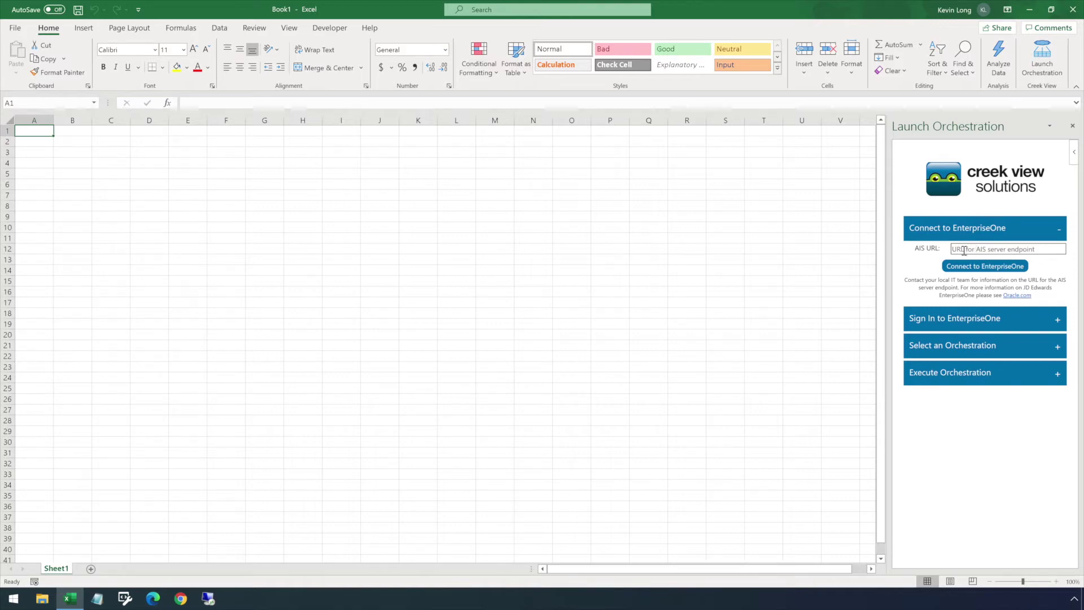
click(964, 251)
text(http)
text(s)
text(://jde.)
text(cr)
text(eekview.)
text(ca:70)
text(77/jderest)
click(962, 265)
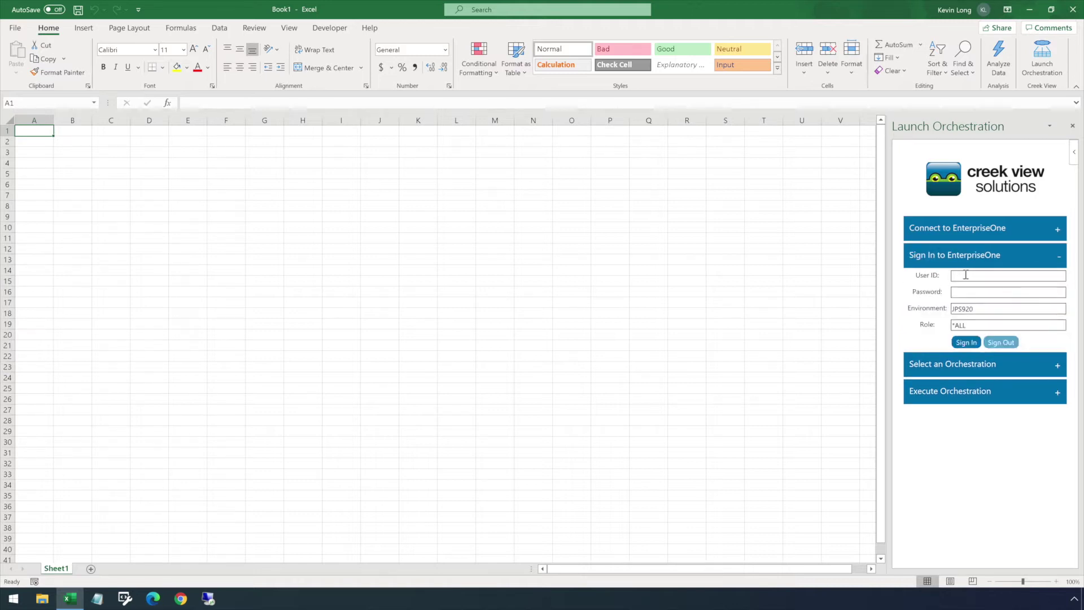
Sign in to EnterpriseOne with the user ID and password.
text(Demo)
click(961, 293)
text(d)
text(••)
click(965, 342)
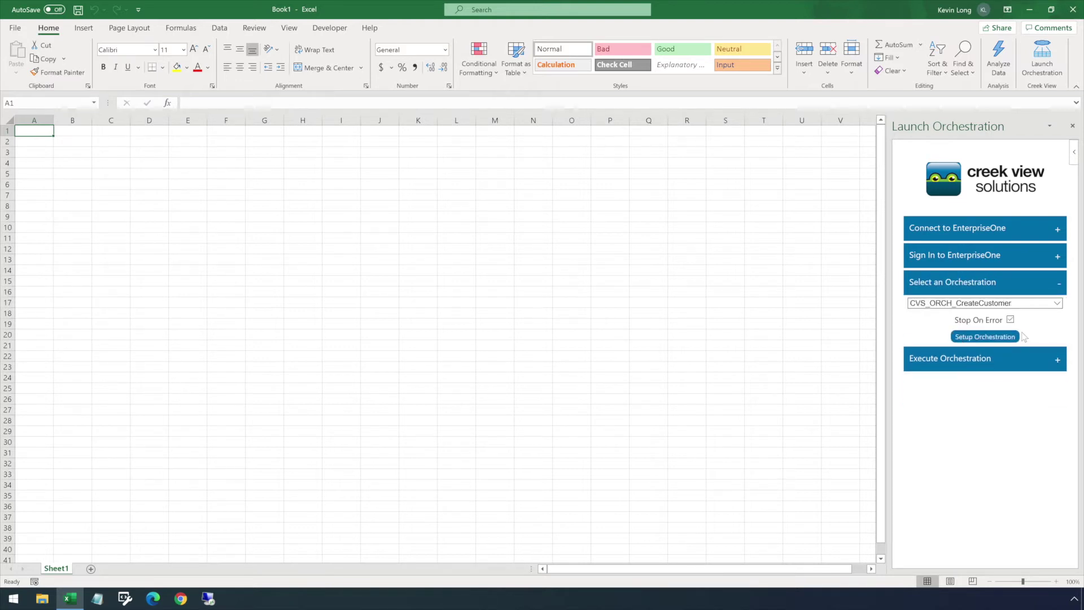
Pick CVS_ORCH_CreateSalesOrder with Stop On Error unchecked and write its column headers into row 1.
click(1057, 303)
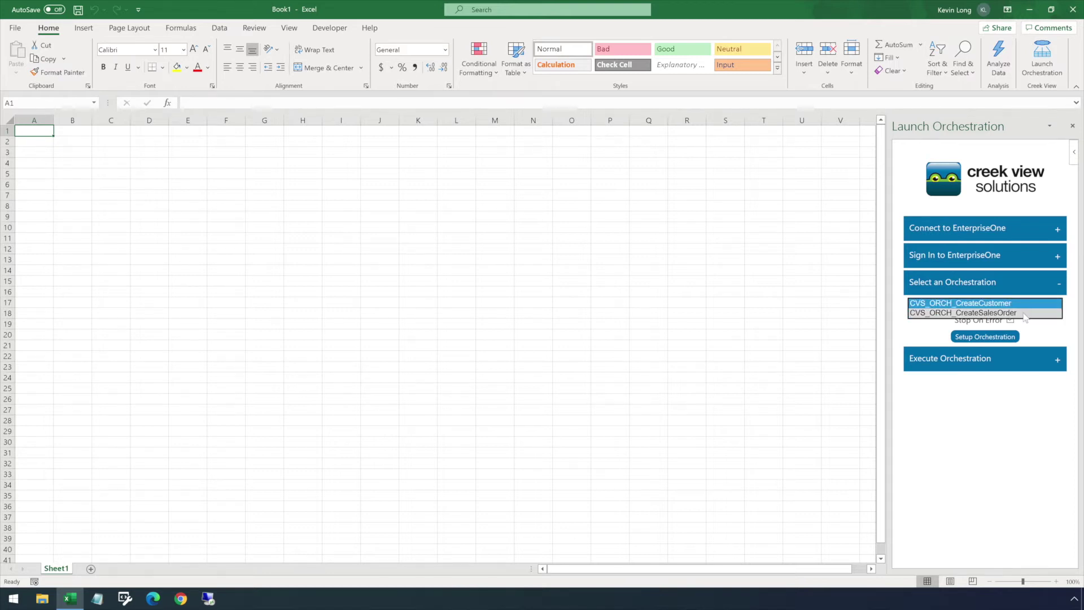
click(1023, 314)
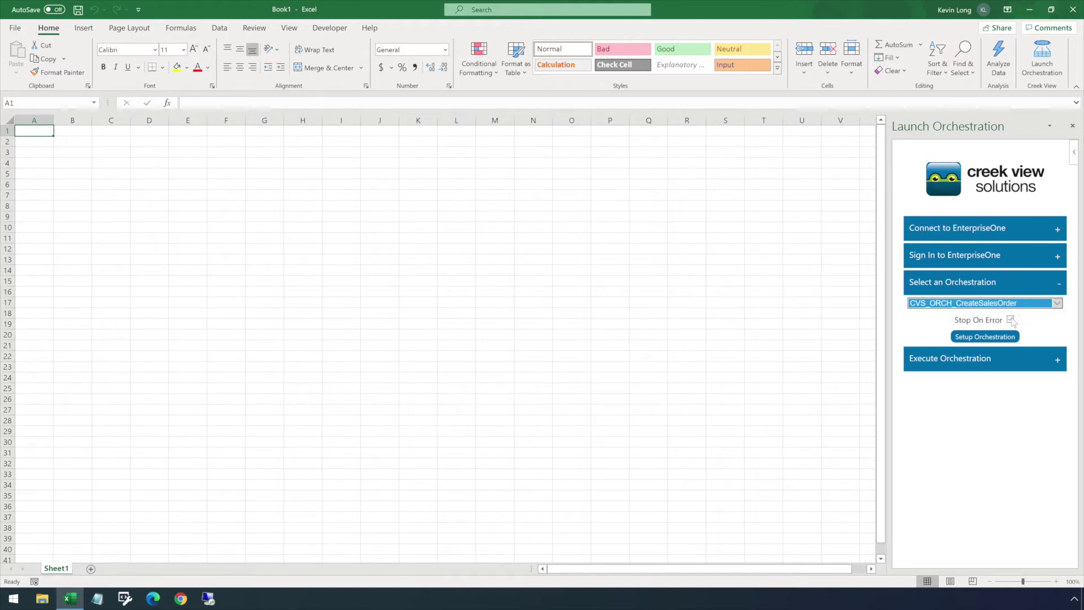
click(1010, 319)
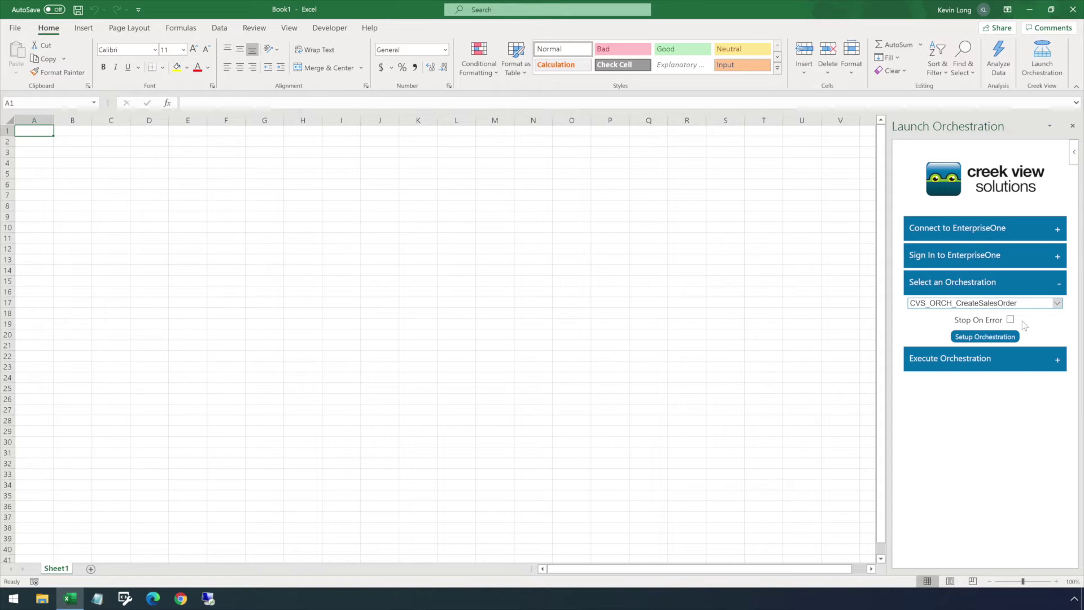
click(994, 337)
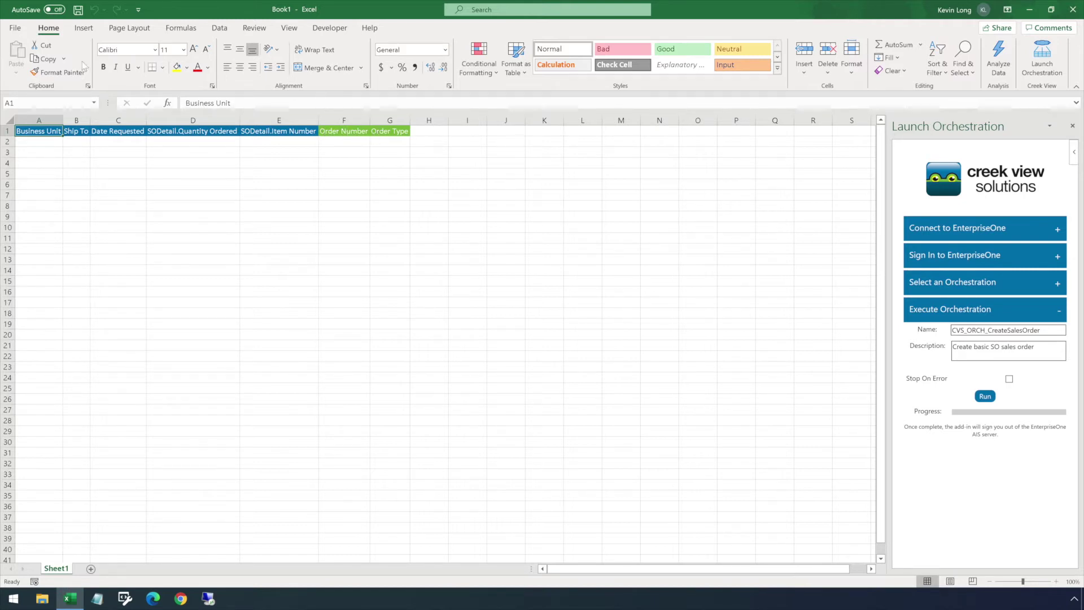
click(15, 28)
Use Save As to store the workbook on the Desktop under the name 'Demo'.
click(36, 178)
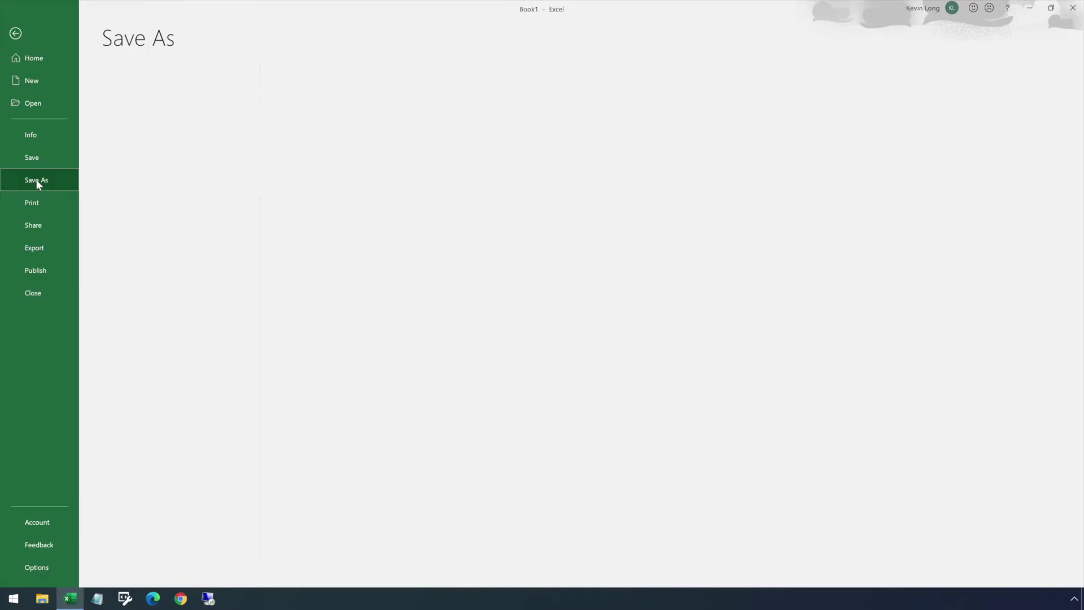
text(Demo)
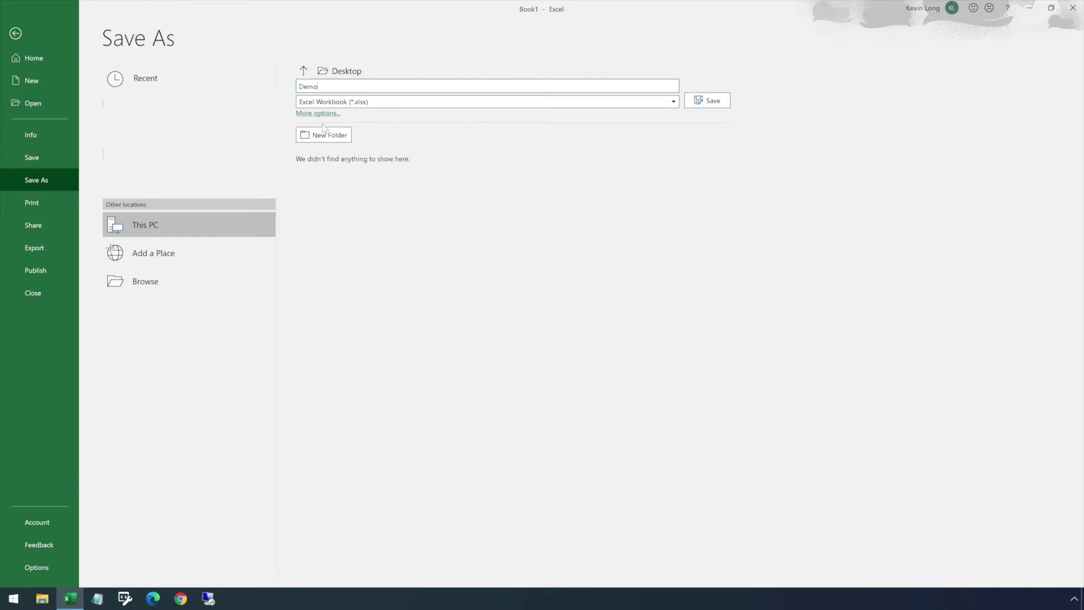
click(708, 105)
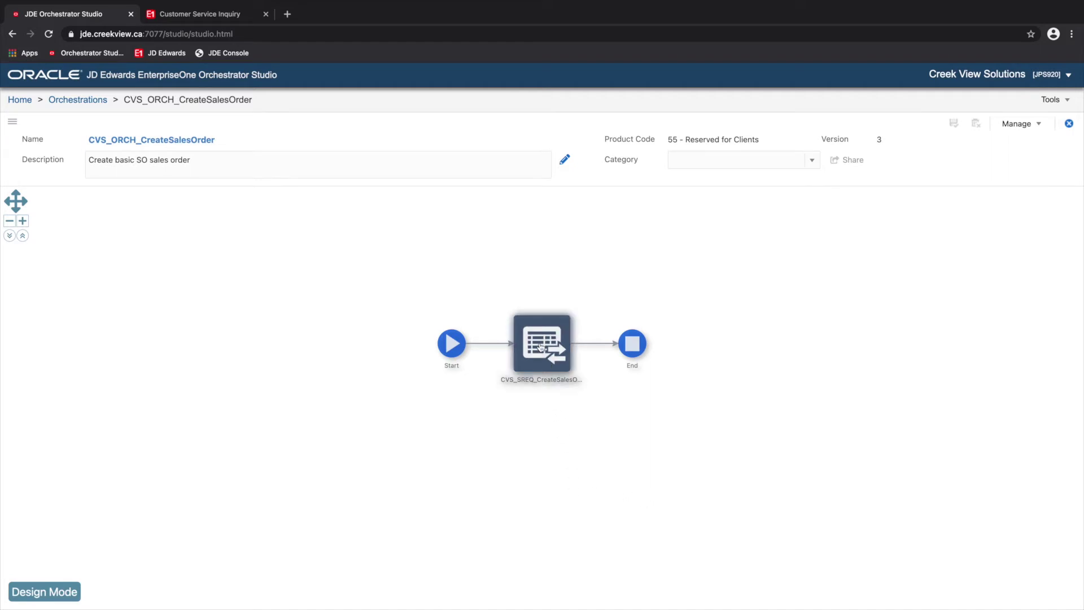
Inspect the CVS_SREQ_CreateSalesOrder service-request node's details in the orchestration flow.
mouse_move(540, 346)
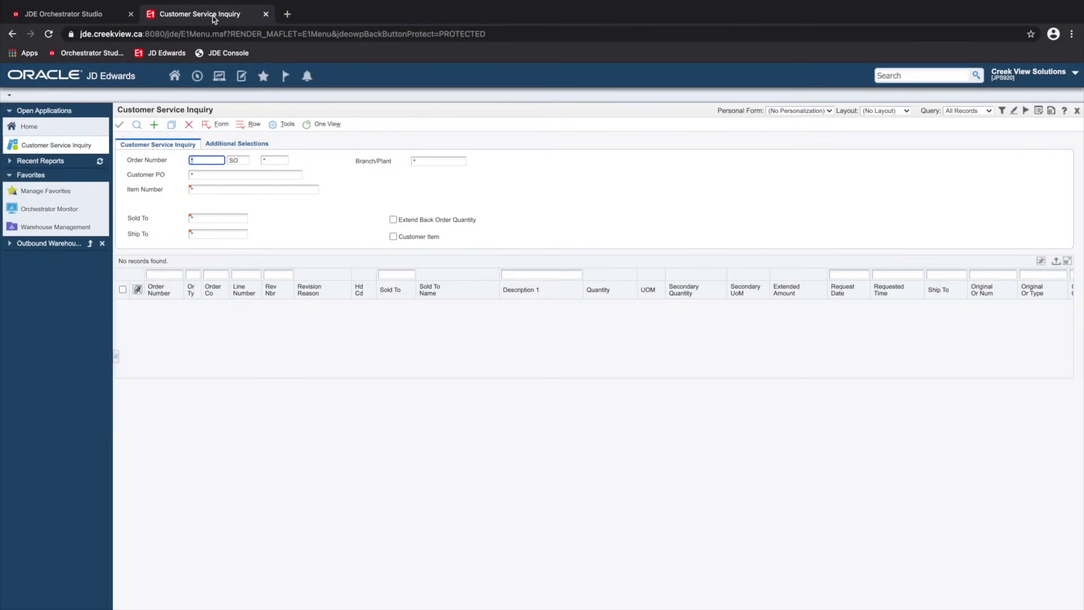
Start a new sales order for Branch/Plant 30, Ship To 4, requested date 01/21/2021.
click(153, 126)
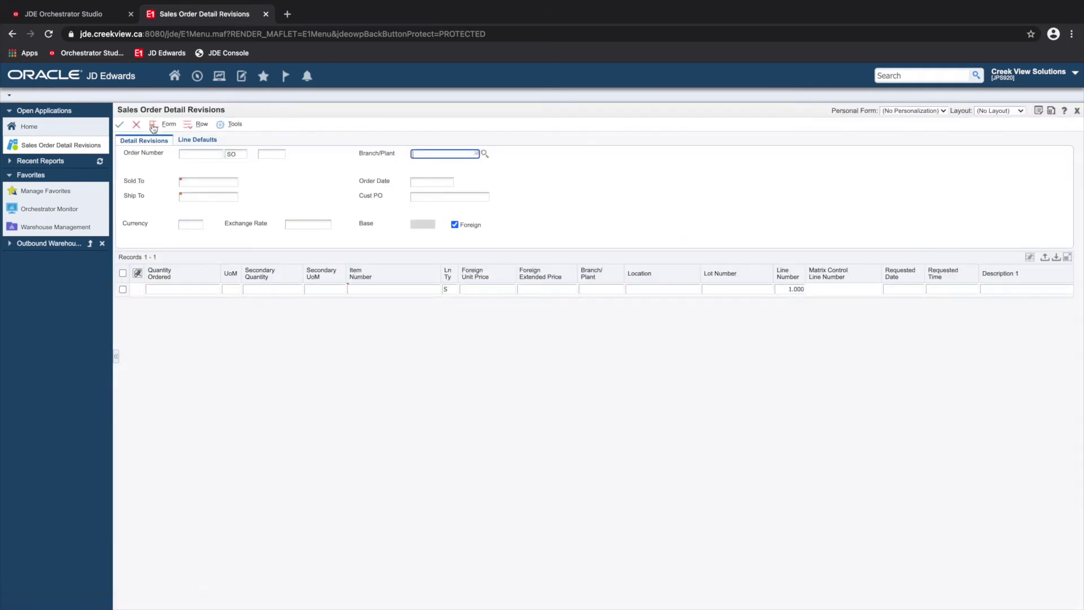
text(30)
click(218, 197)
text(4242)
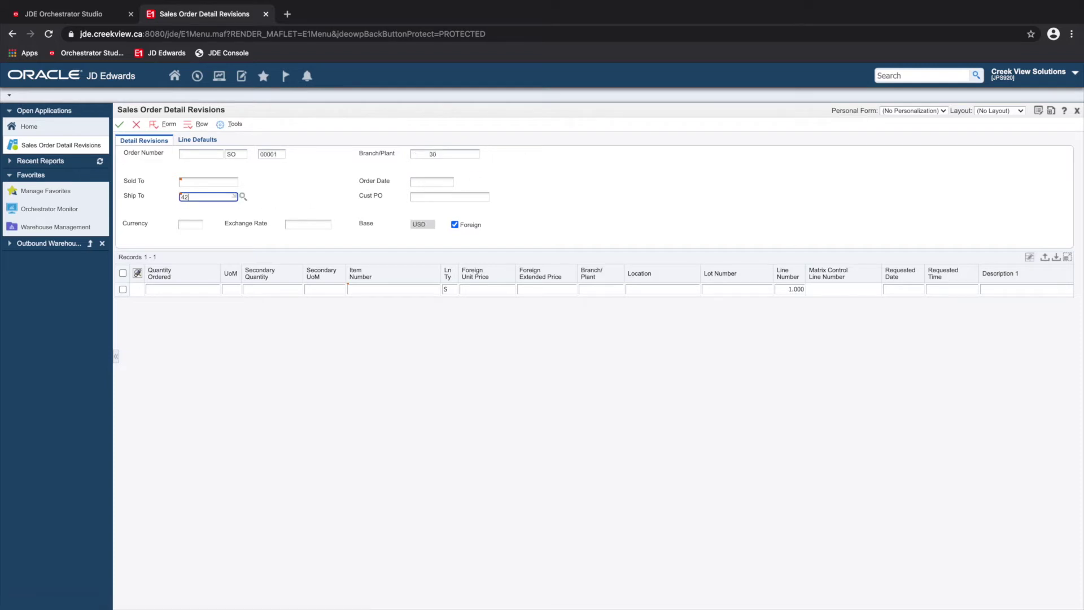
click(197, 140)
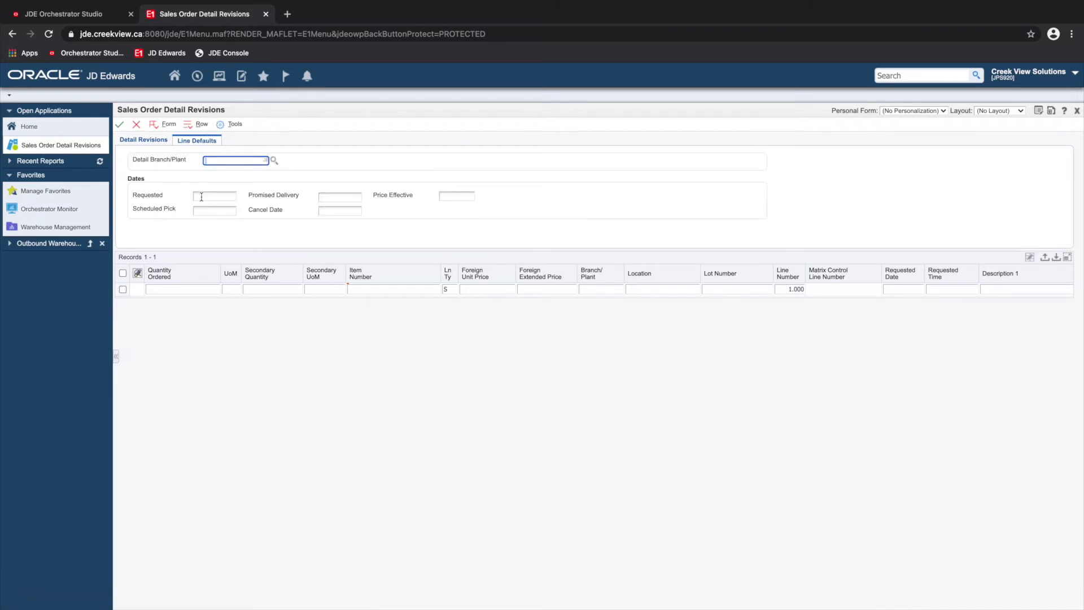
click(201, 196)
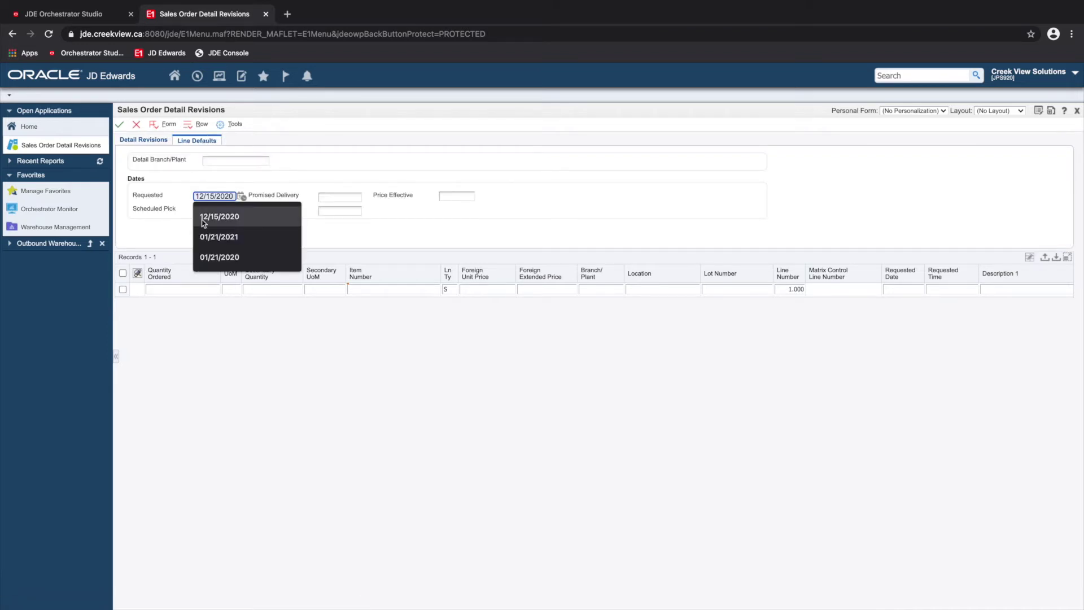
click(207, 237)
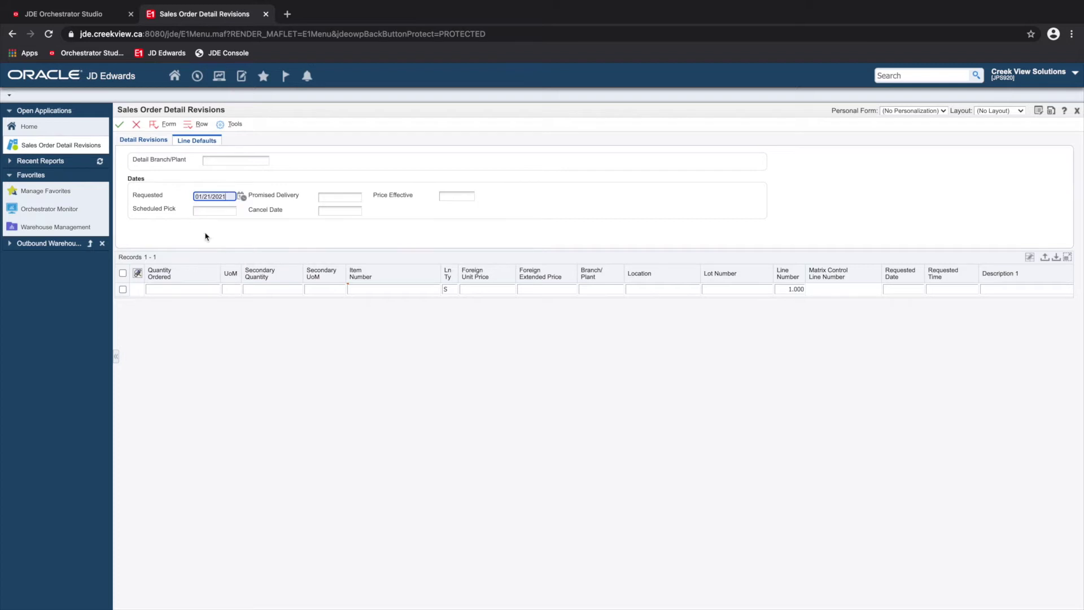
Enter line 1 with item 2, submit the order, and close the entry form.
click(187, 290)
click(360, 290)
text(220)
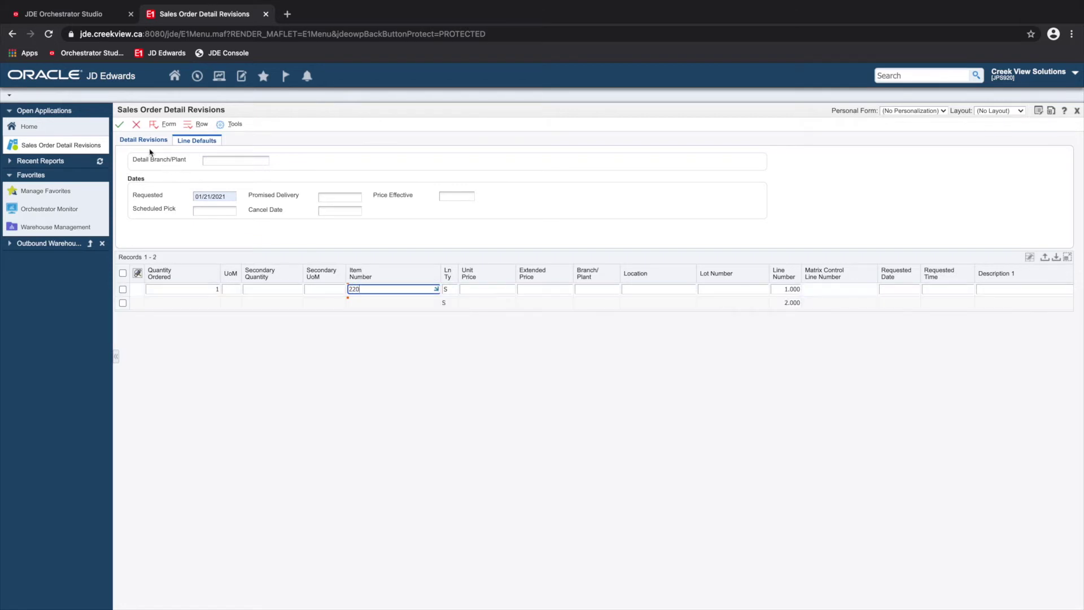
click(120, 125)
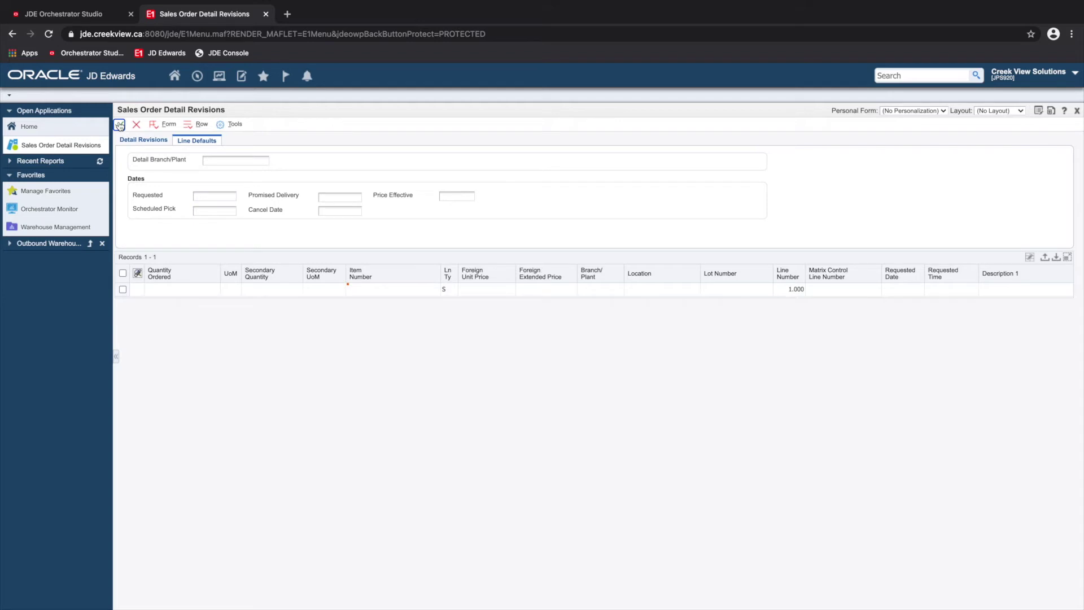
click(141, 142)
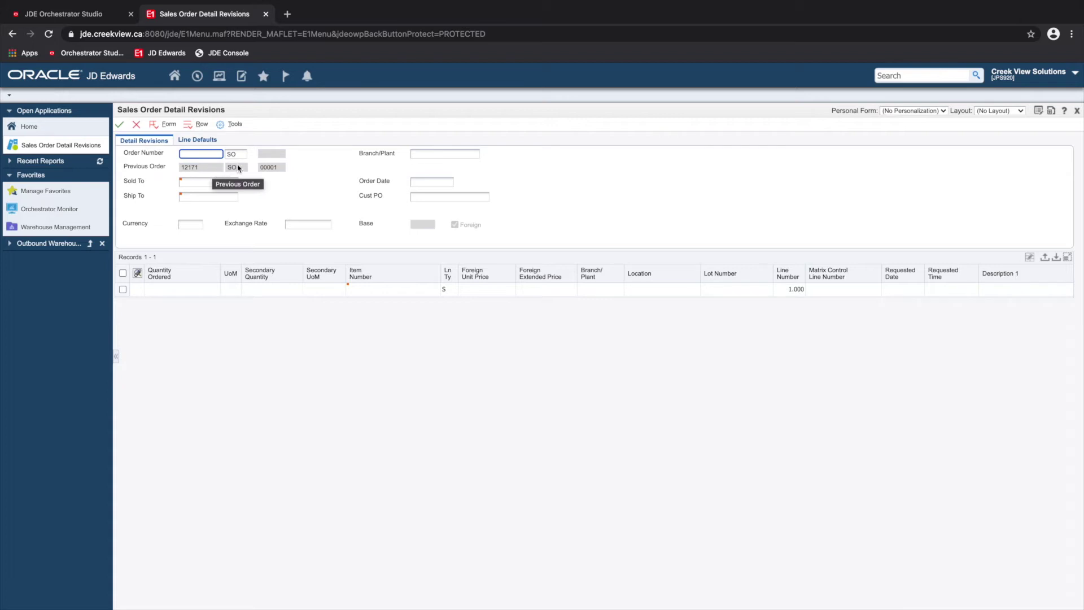
click(136, 124)
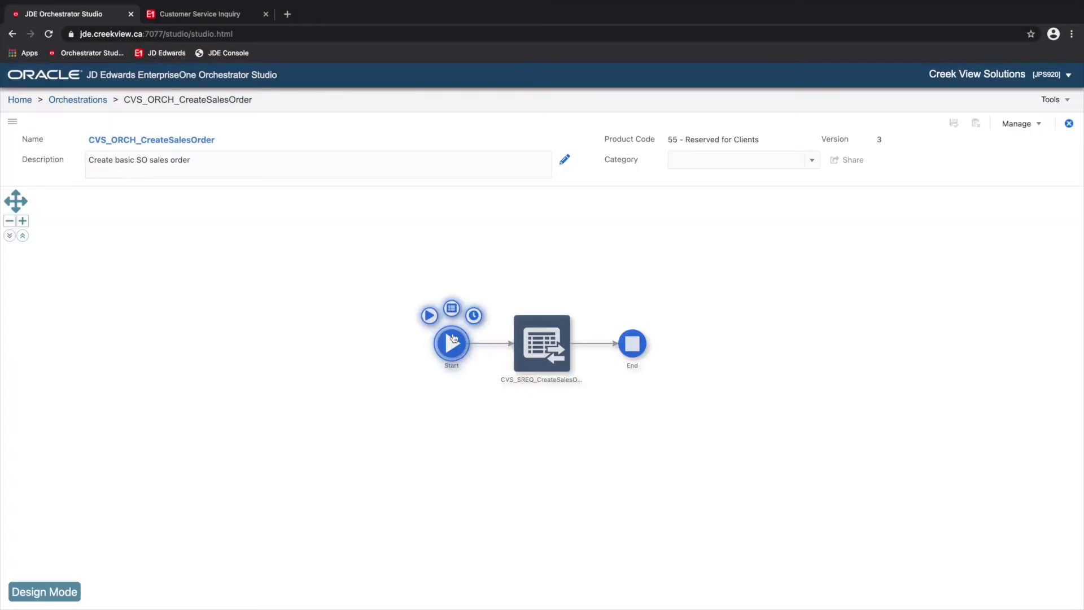
Review the Start node's inputs, including the SODetail array fields, then the End node's order outputs.
click(452, 307)
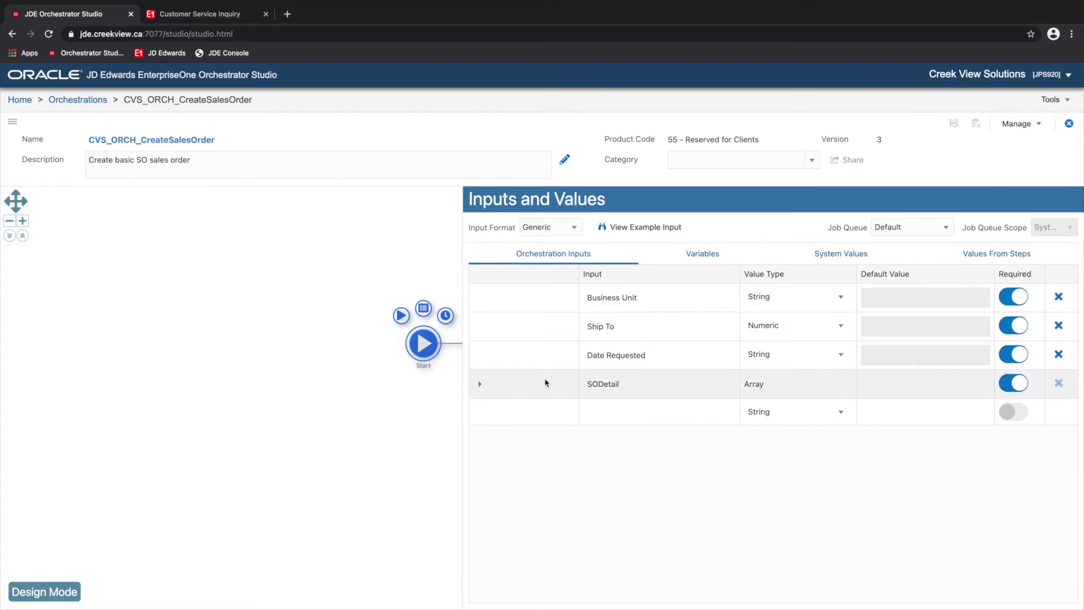
click(479, 384)
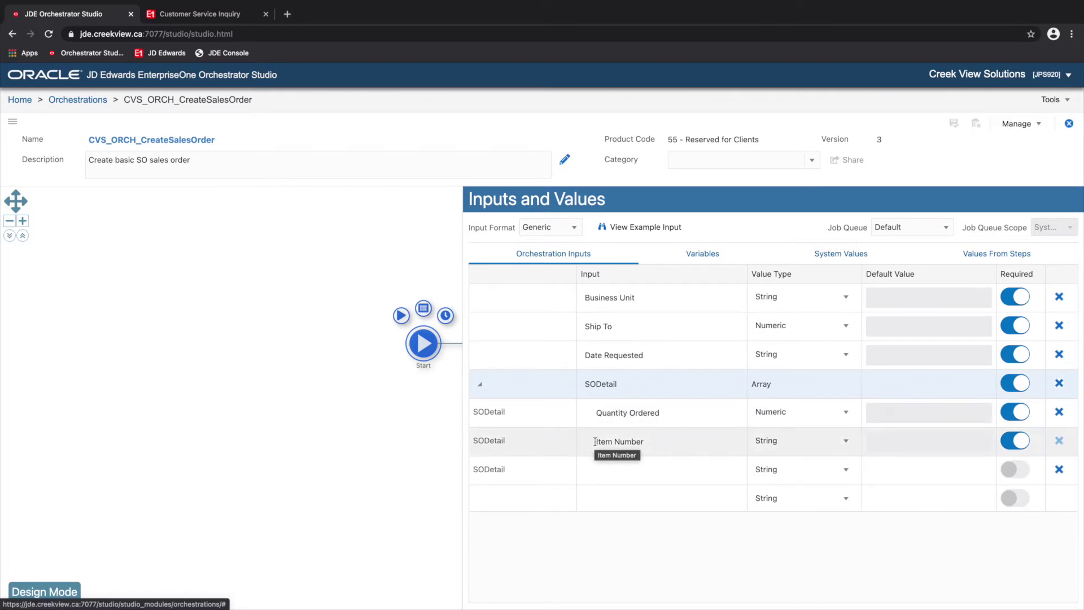
click(394, 456)
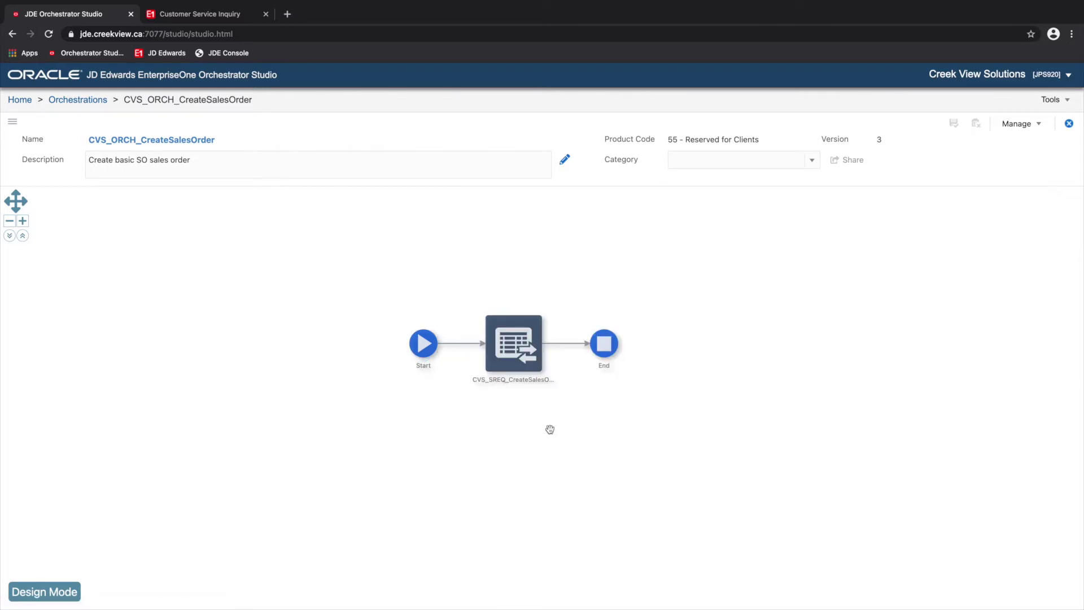
click(605, 310)
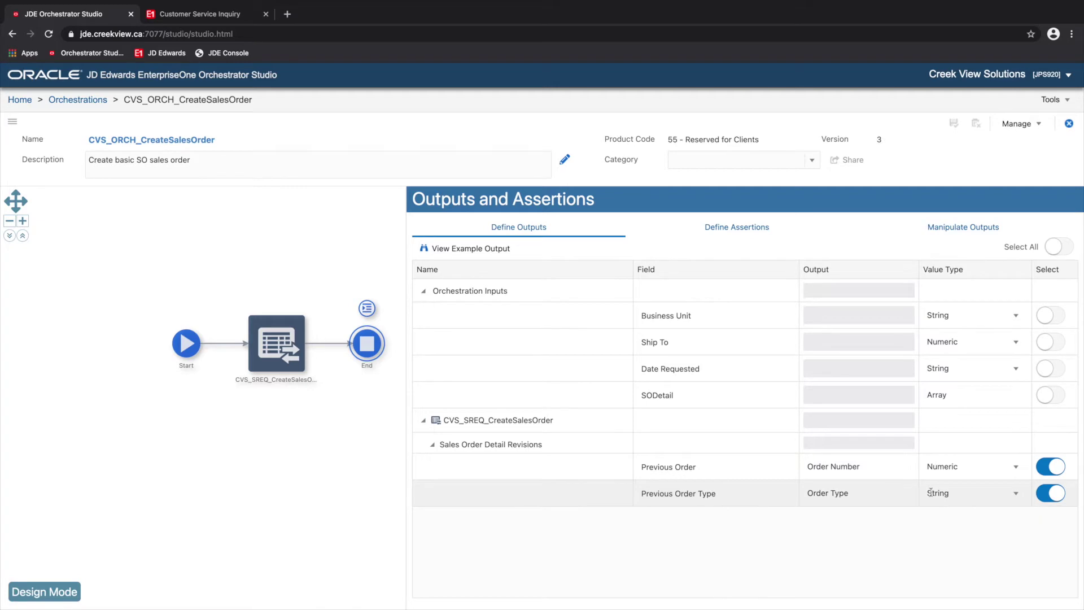
click(356, 474)
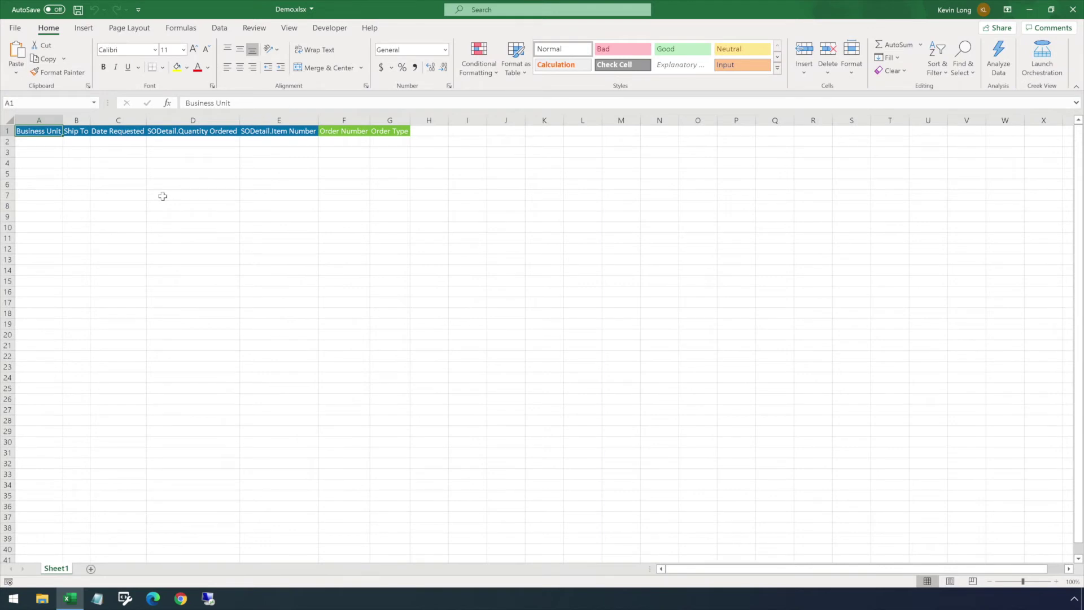
Move the SODetail.Item Number column E in front of the quantity ordered column D.
click(275, 119)
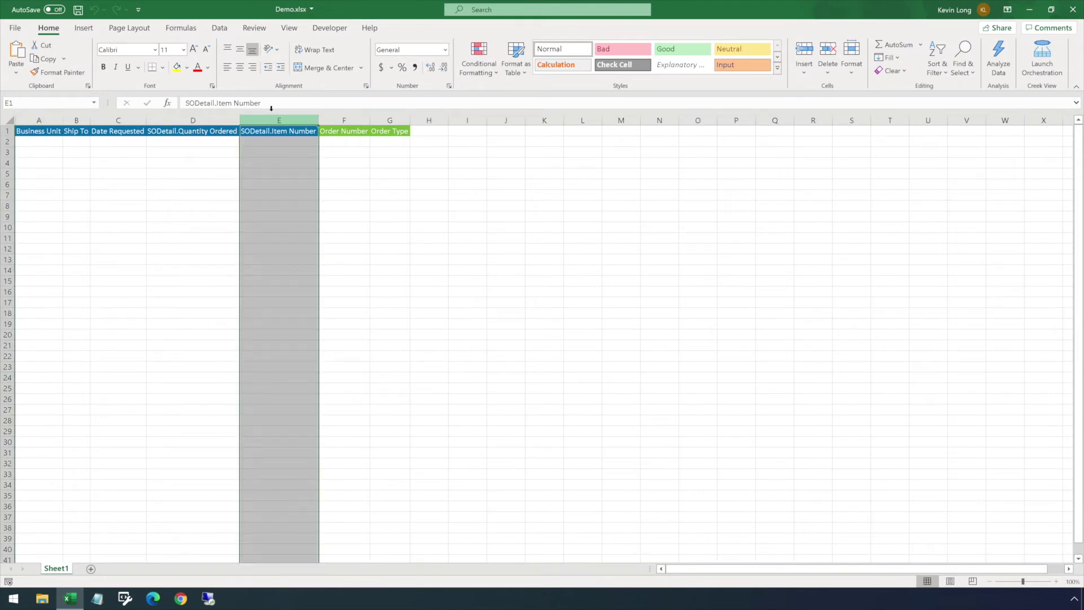
right_click(278, 121)
click(301, 144)
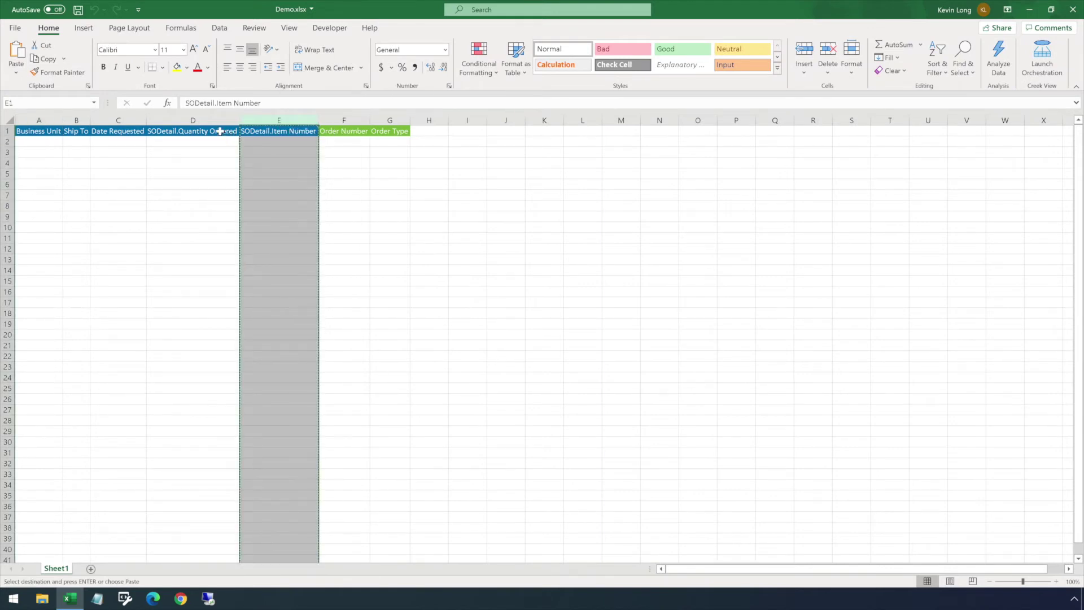
click(195, 120)
right_click(201, 123)
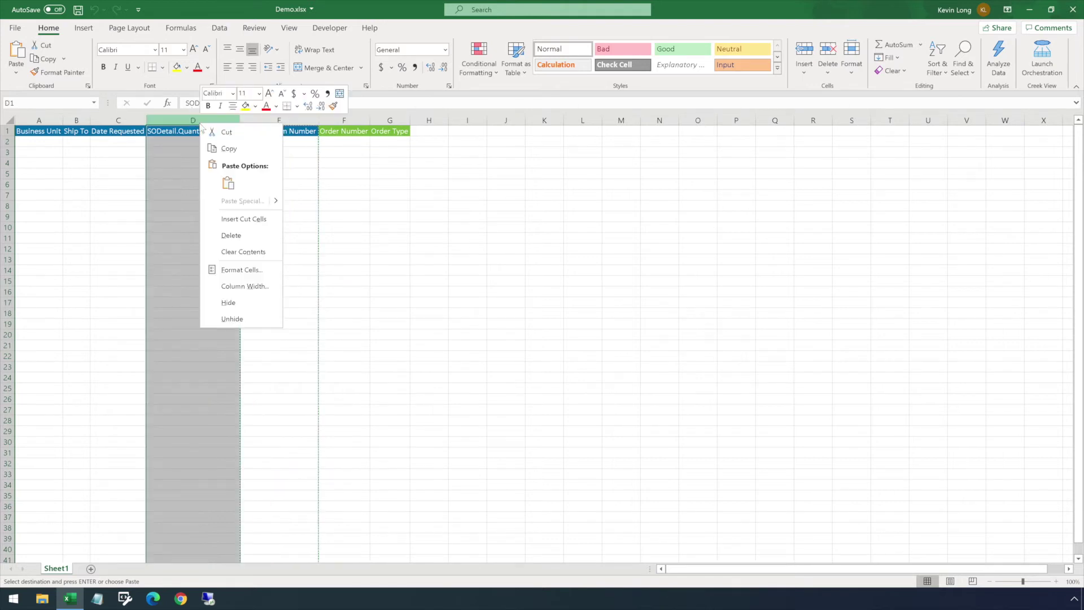
click(241, 219)
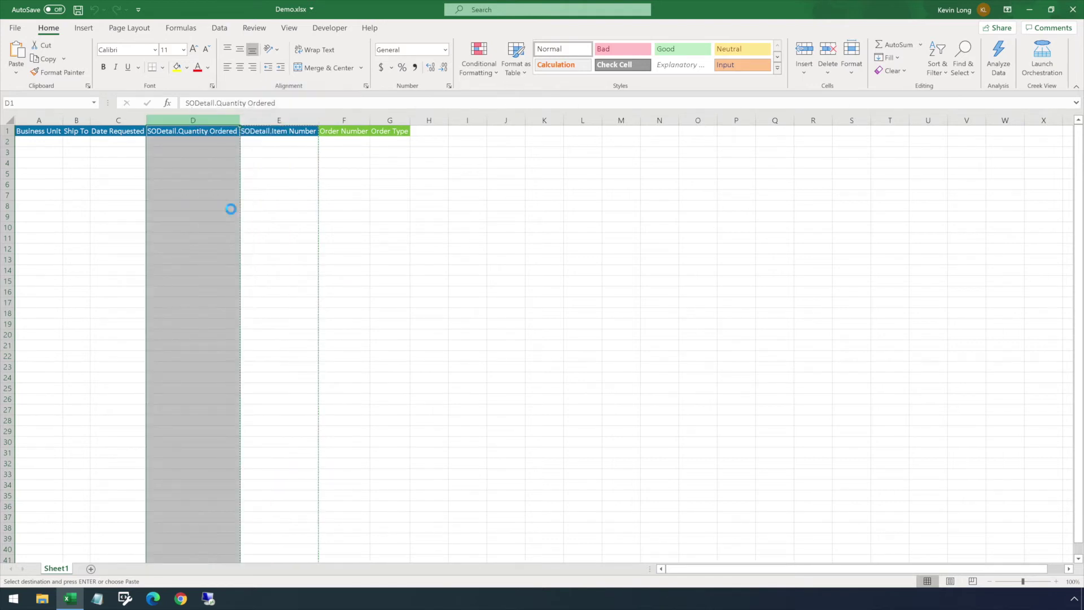
Paste the copied sales order data starting at cell A2.
click(273, 215)
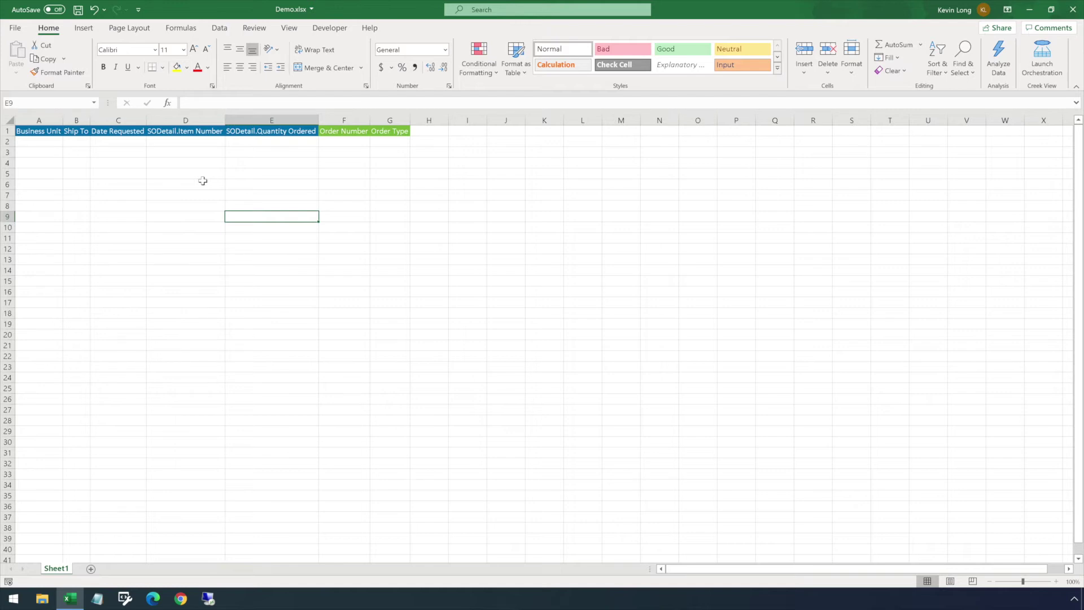
click(32, 140)
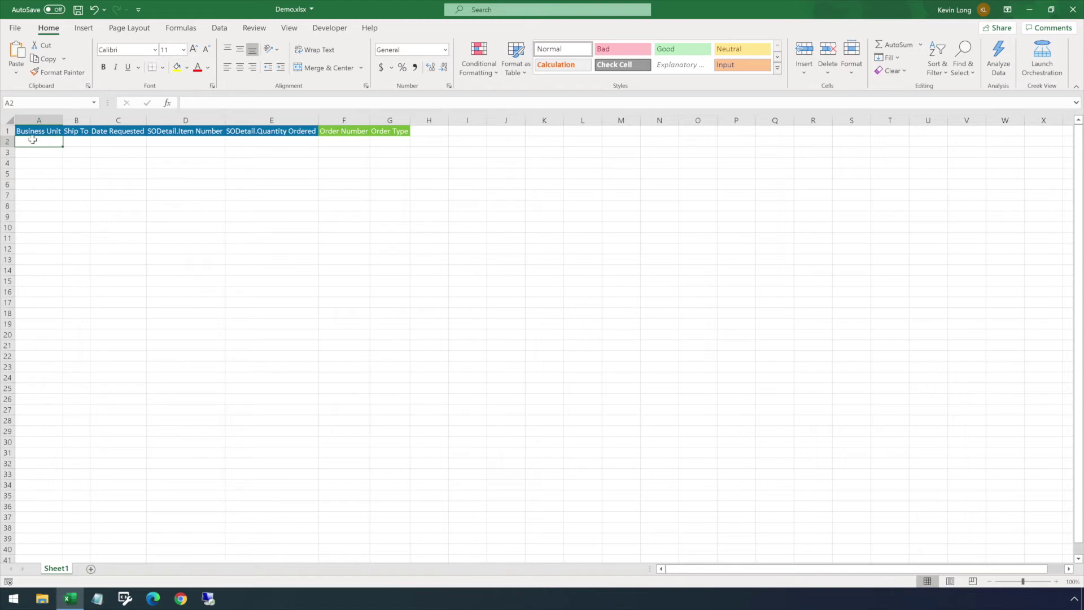
key(ctrl+v)
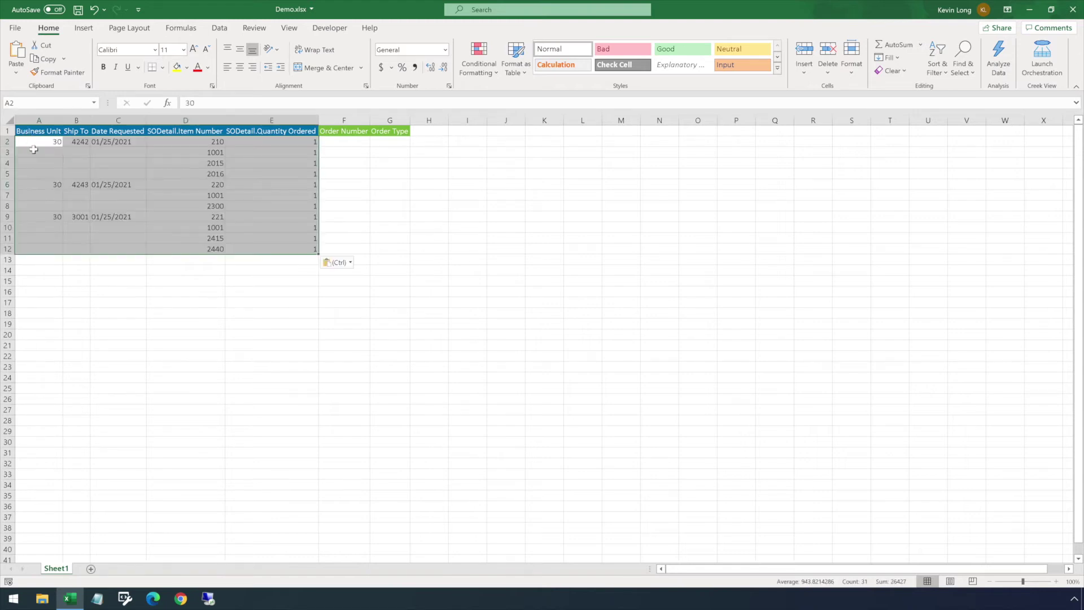
click(56, 268)
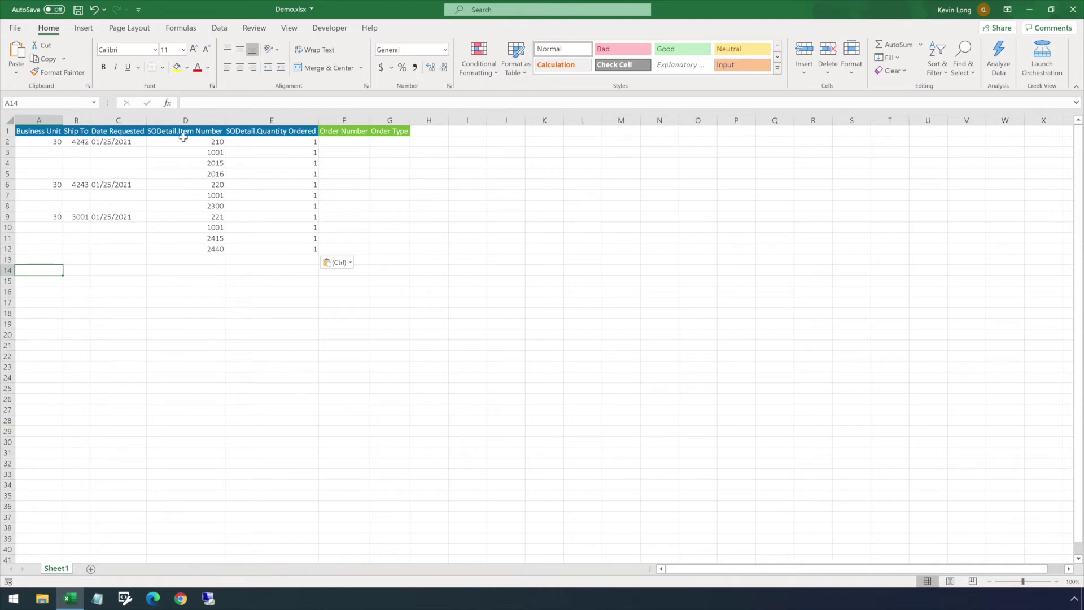
drag(40, 141, 294, 167)
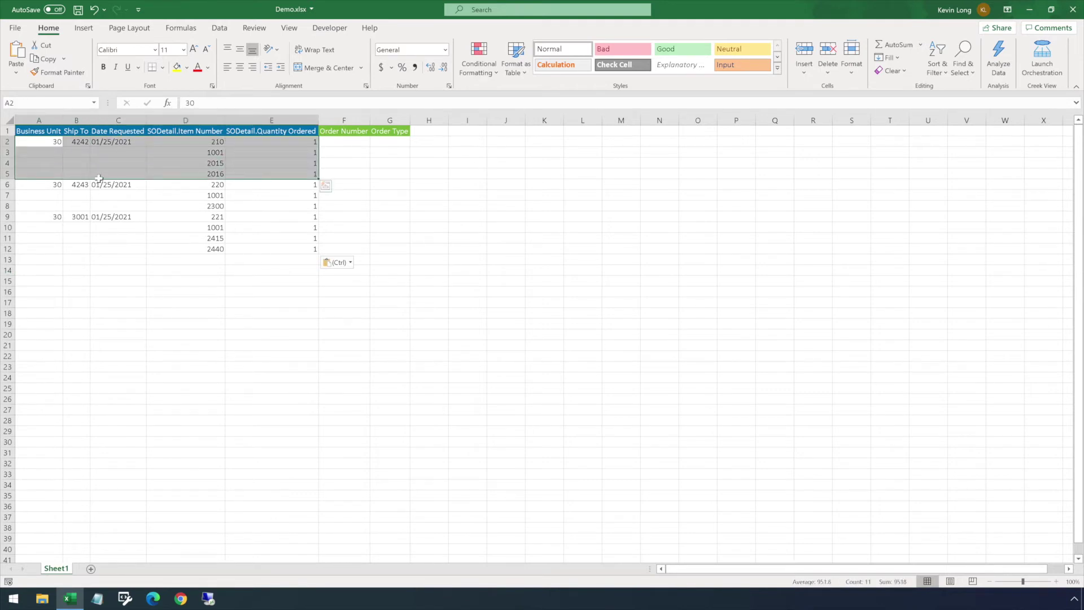
click(43, 185)
drag(42, 183, 284, 202)
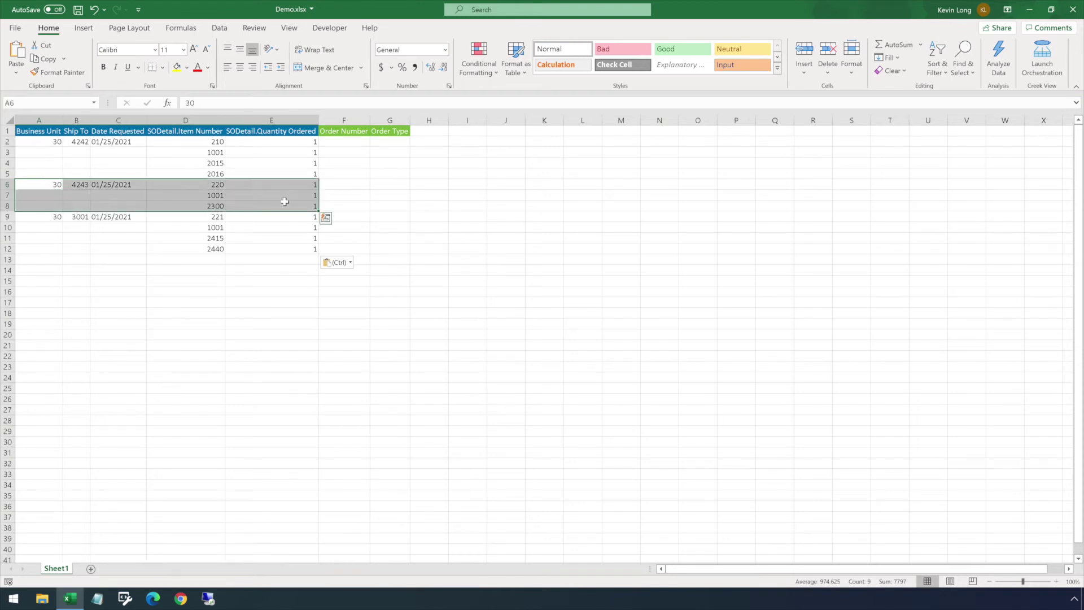
click(25, 217)
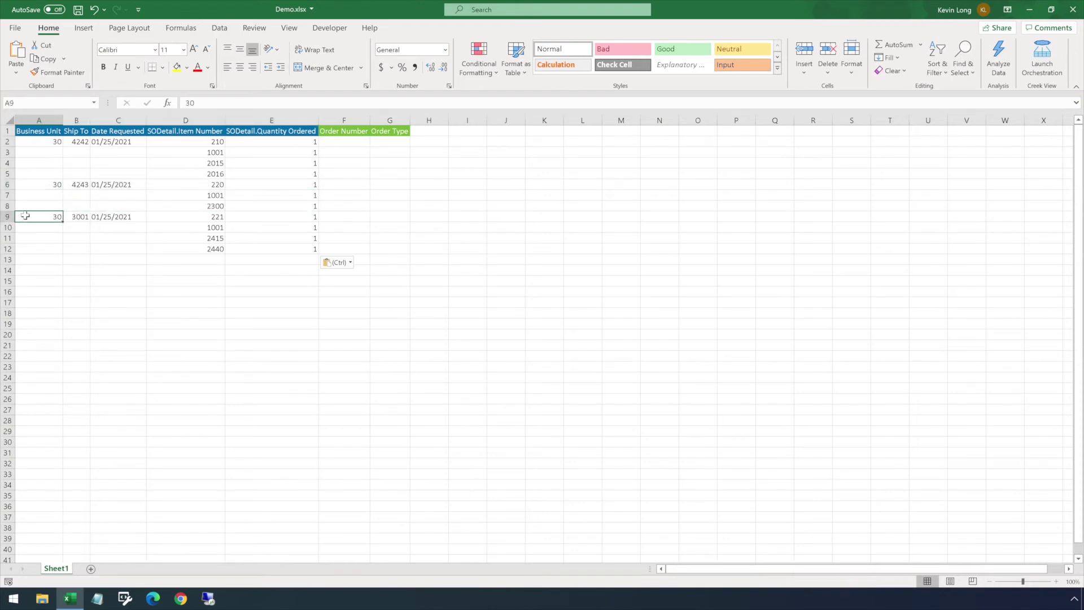
shift+click(250, 247)
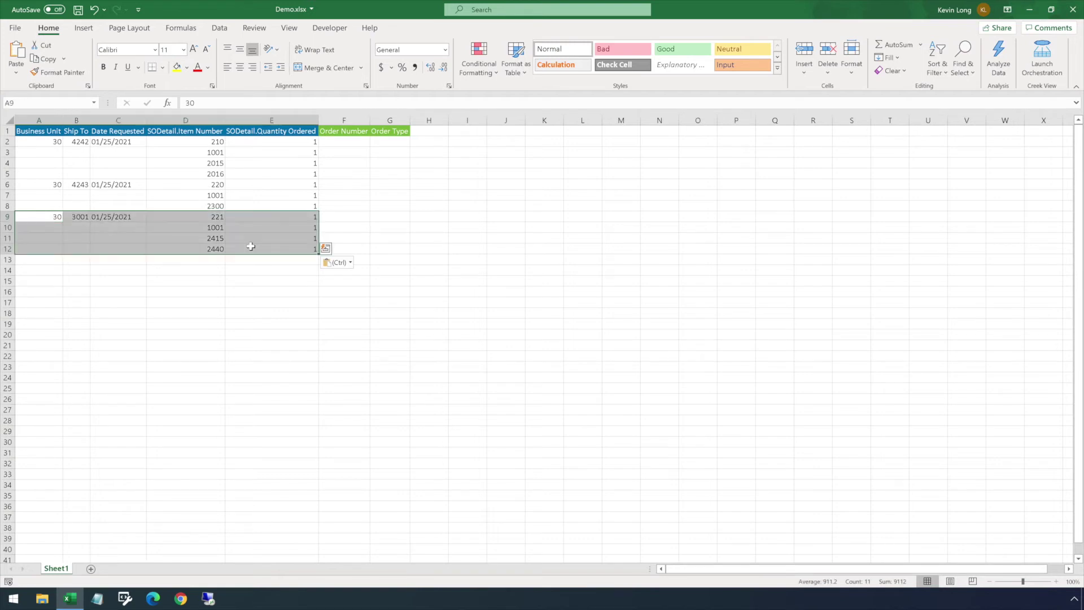
click(102, 160)
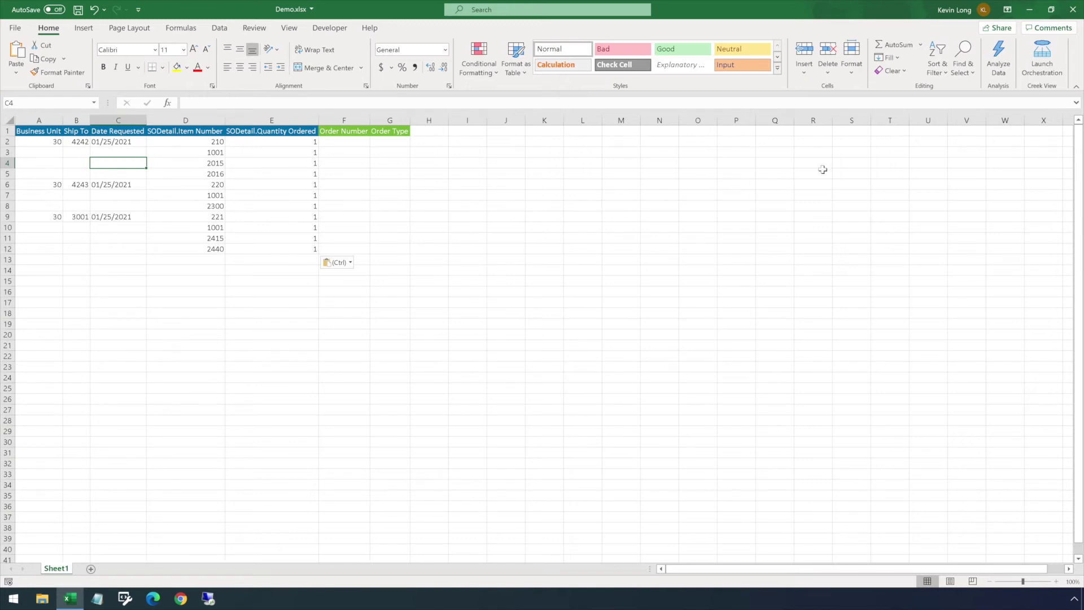
Reopen the Creek View launcher, sign in with the user ID, and run CVS_ORCH_CreateSalesOrder.
click(1030, 52)
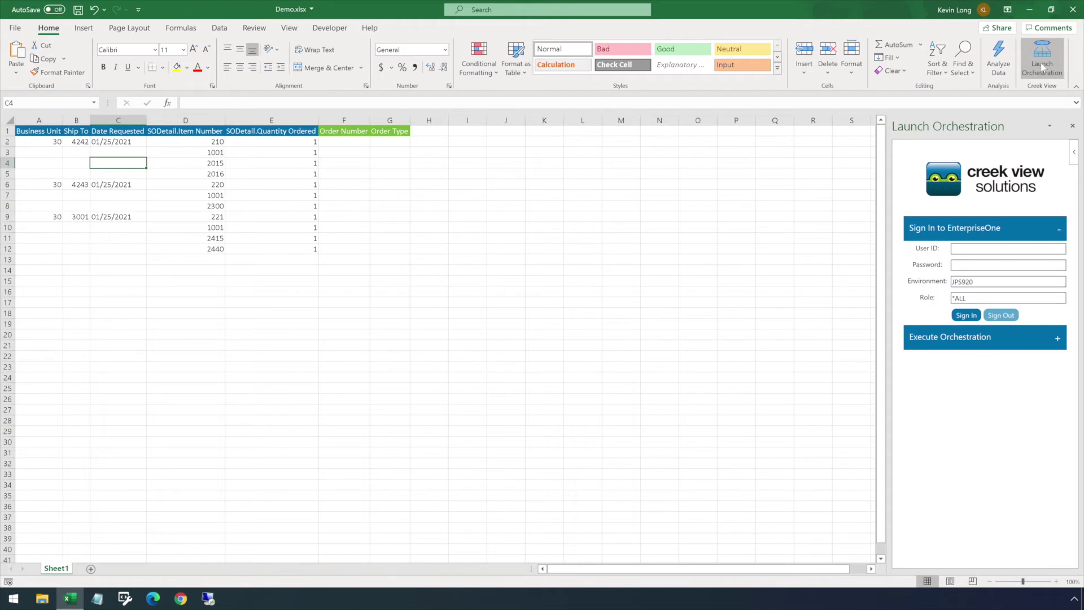
click(960, 249)
text(Demo)
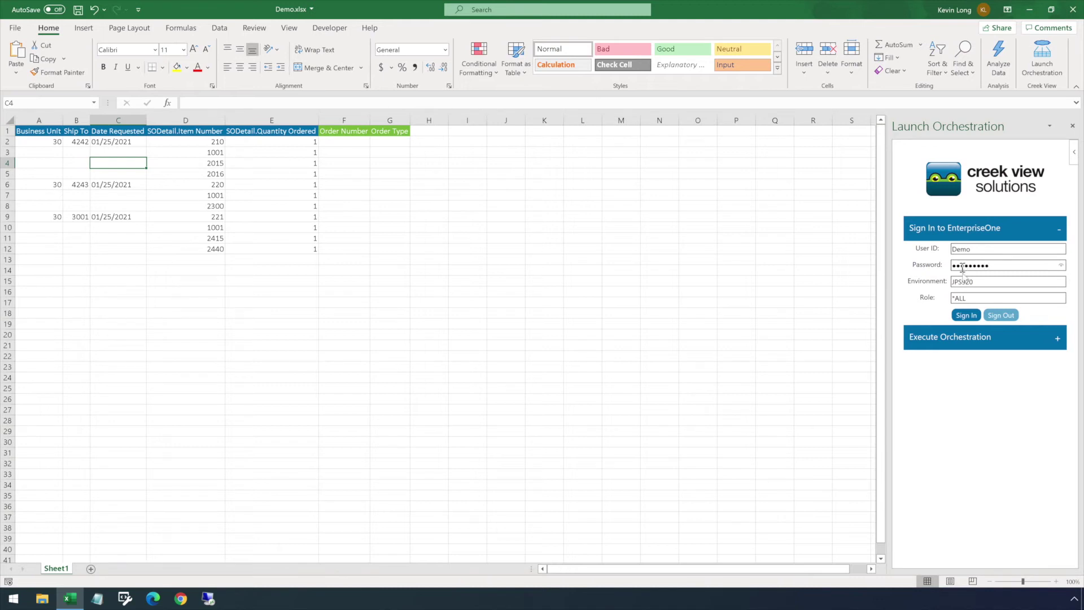
click(966, 316)
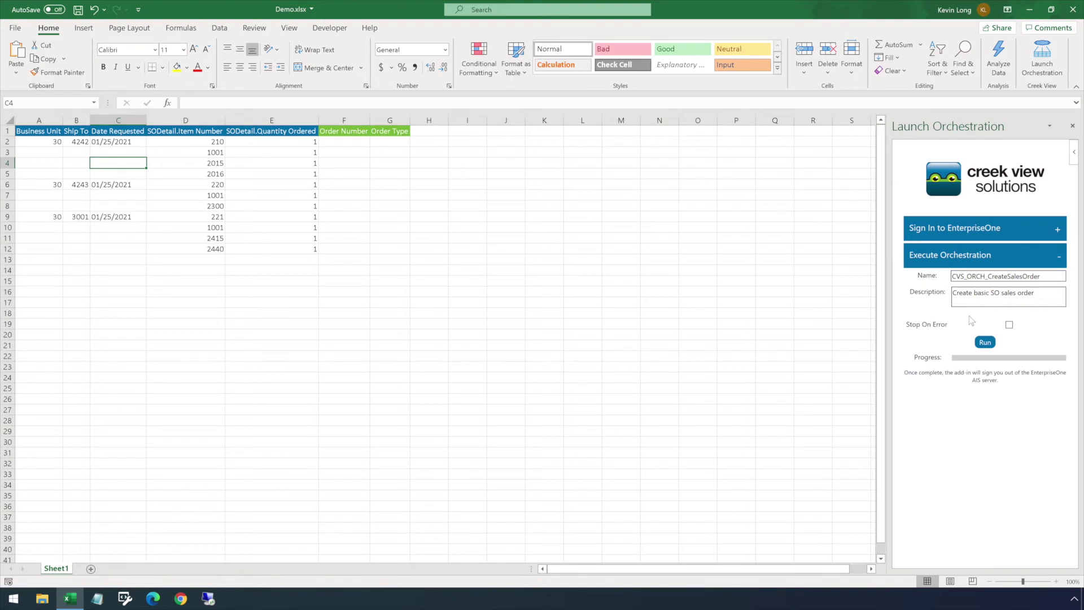
click(985, 343)
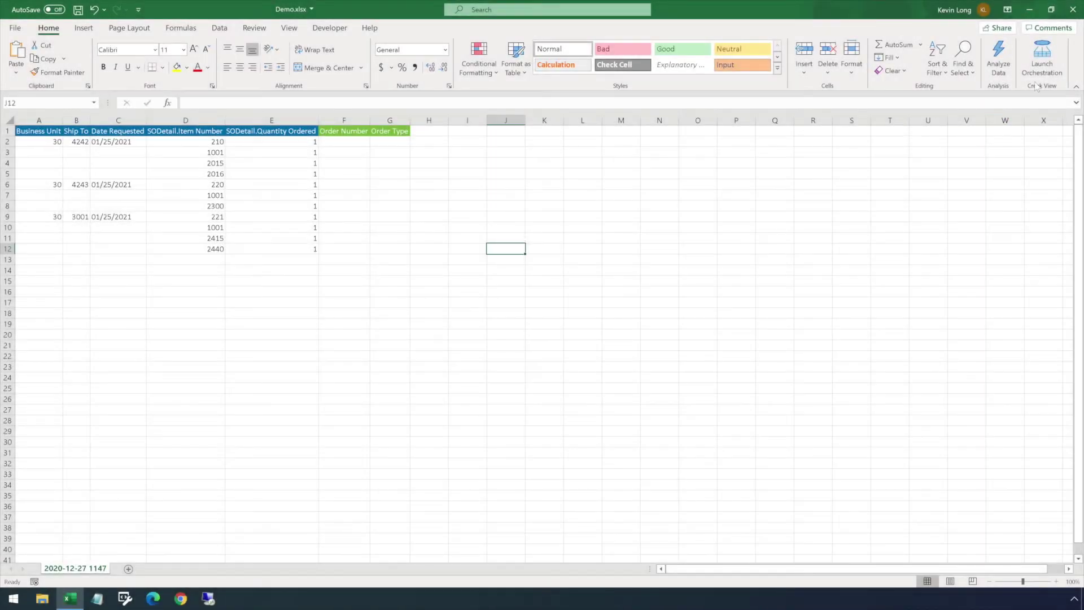
Relaunch the orchestration pane, sign in with the saved credentials, and select cell A2.
click(1042, 64)
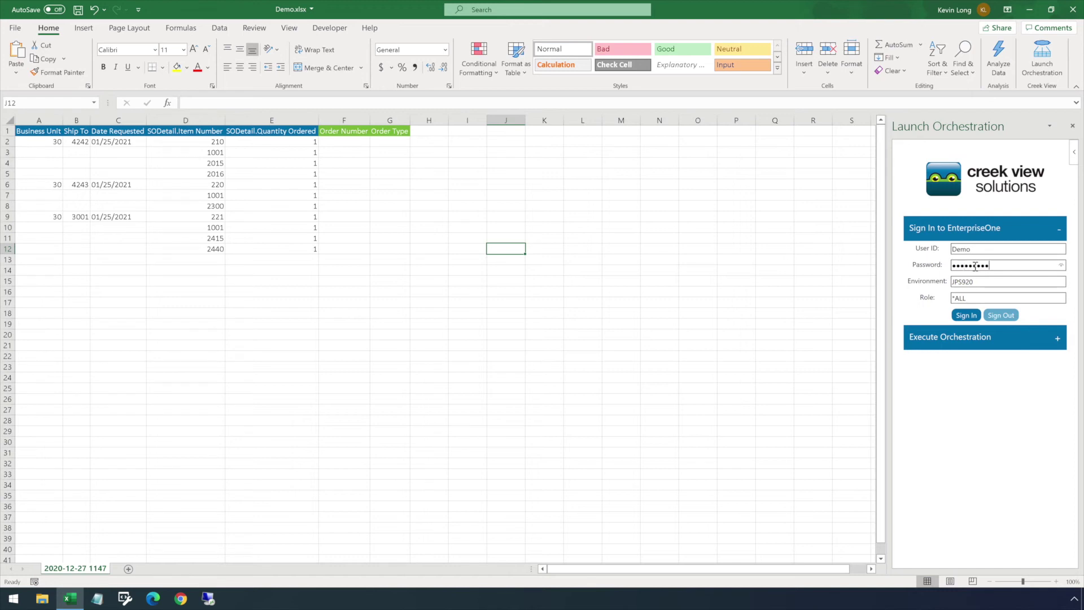
click(968, 316)
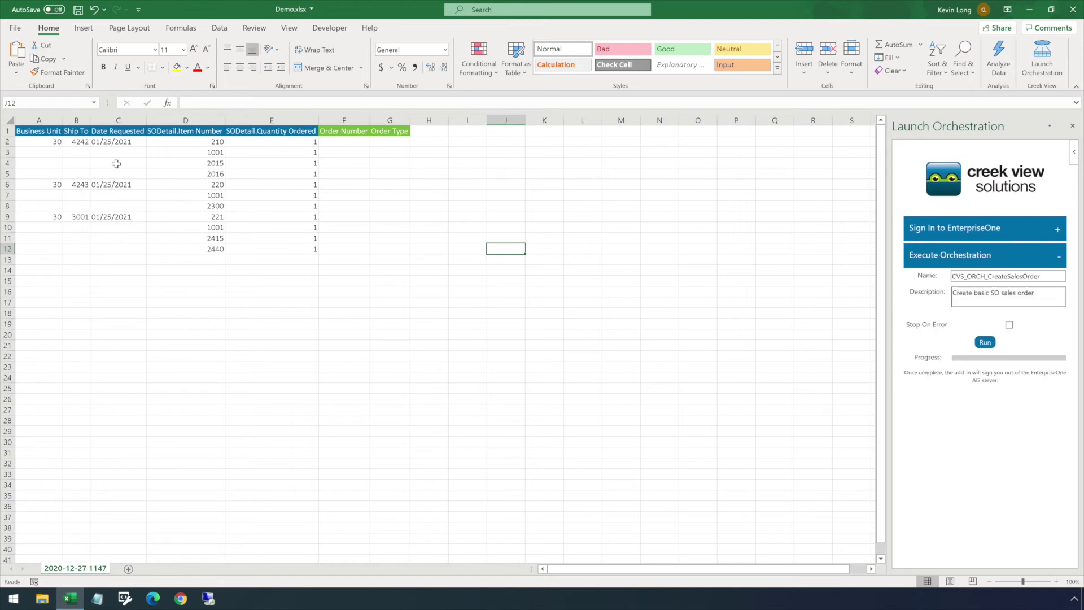
click(43, 138)
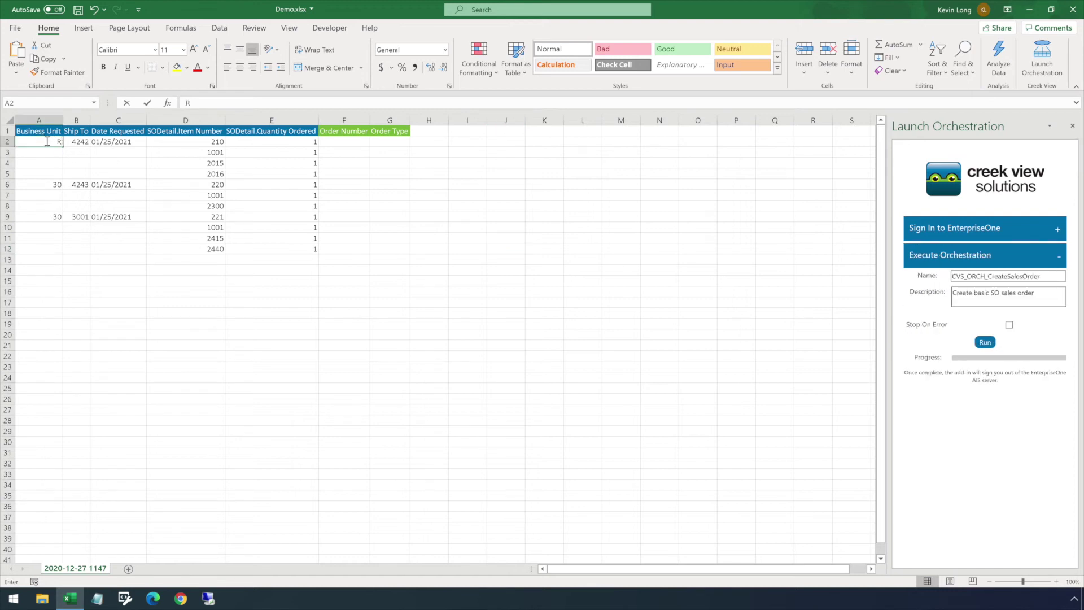
Enter RC as the first order's business unit and rerun, producing a Business Unit Number Invalid error.
text(RC)
click(66, 153)
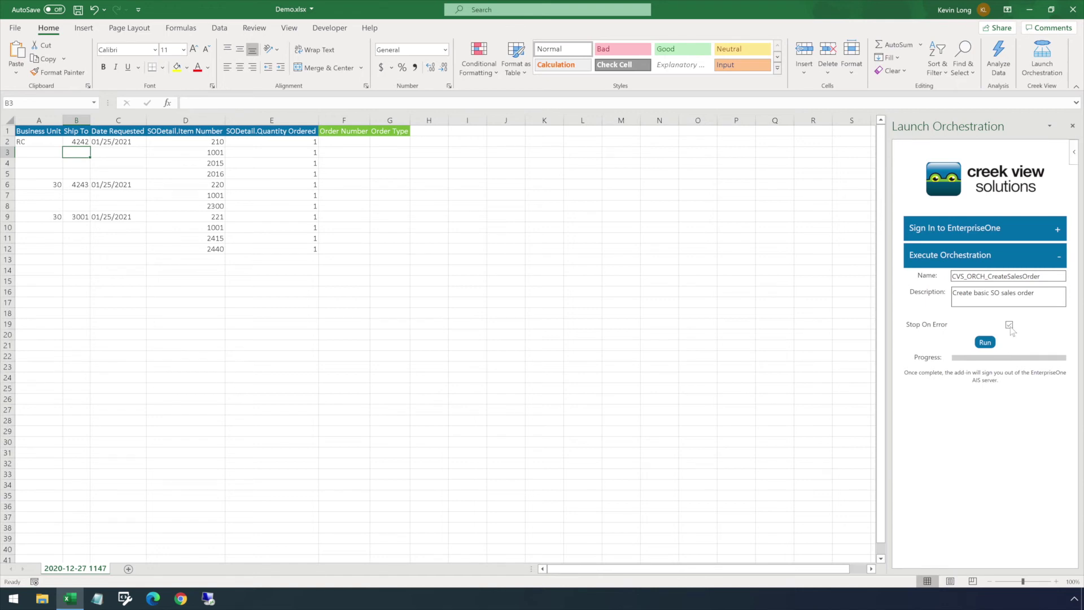
click(985, 342)
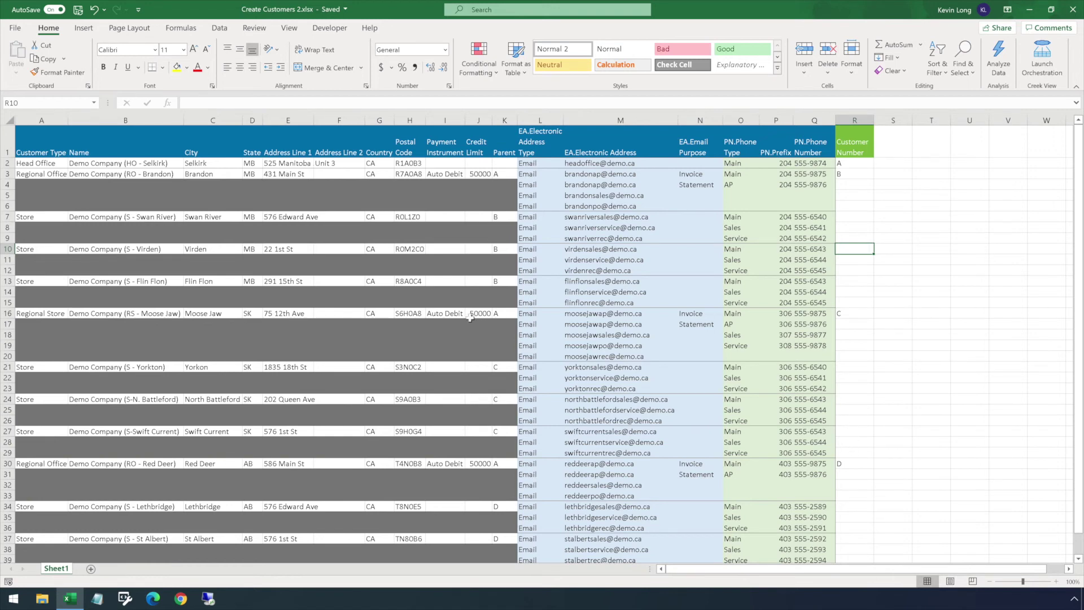
Turn on header-row filters and hide blank Customer Type rows.
click(51, 148)
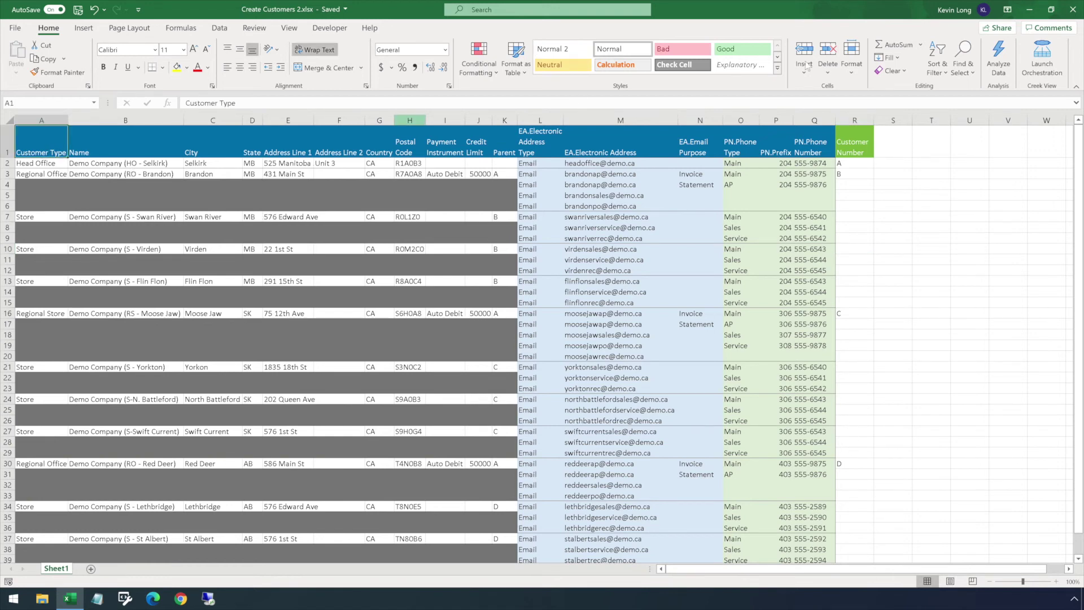
click(934, 67)
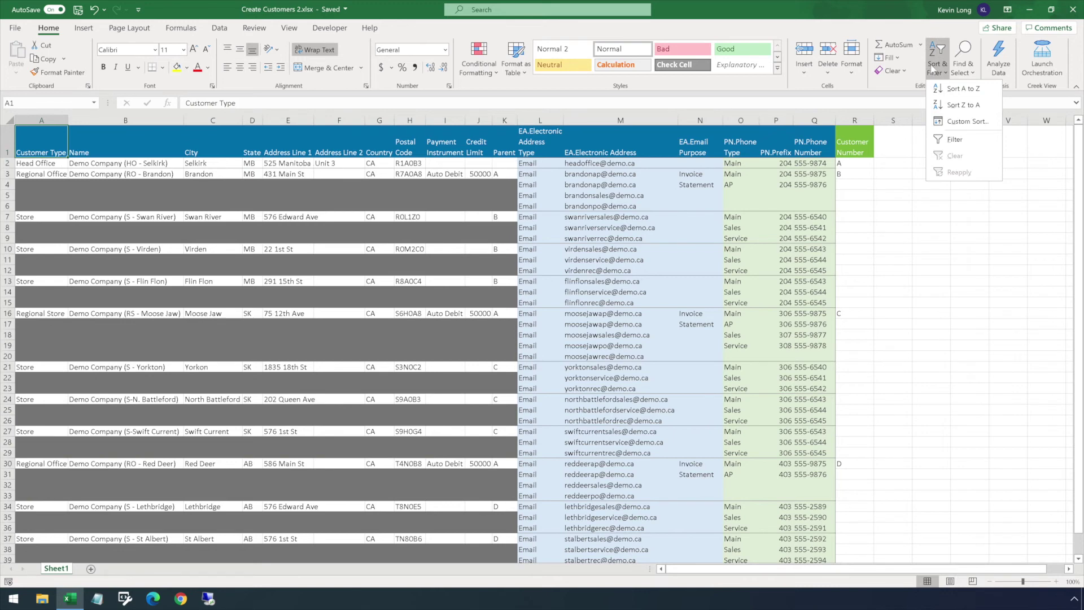
click(948, 140)
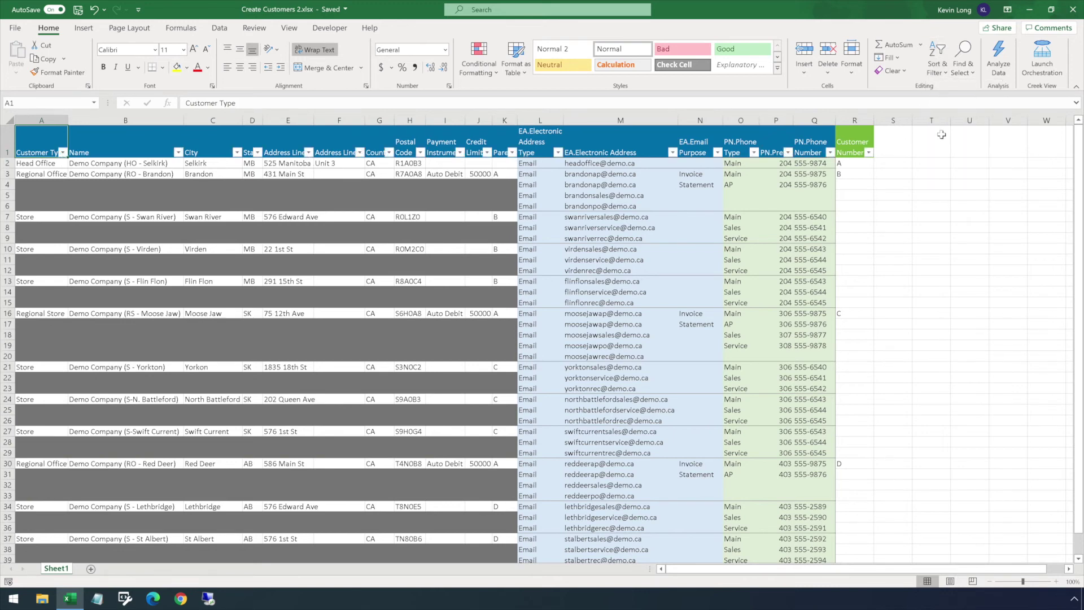
click(63, 153)
click(40, 335)
click(83, 440)
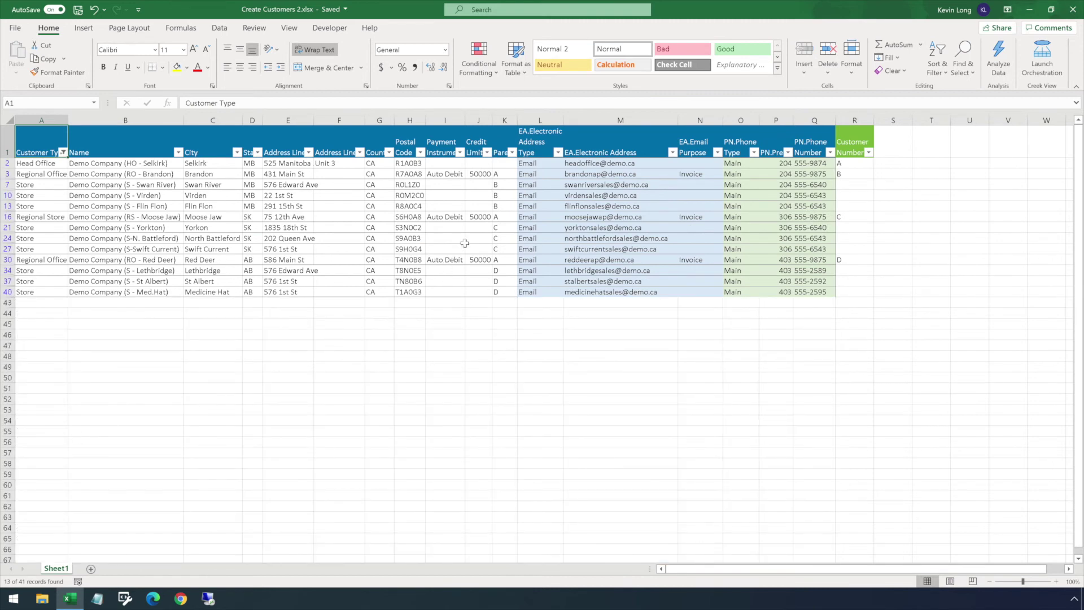
Inspect K3's Parent formula, confirming it references R2, and leave it unchanged.
click(497, 171)
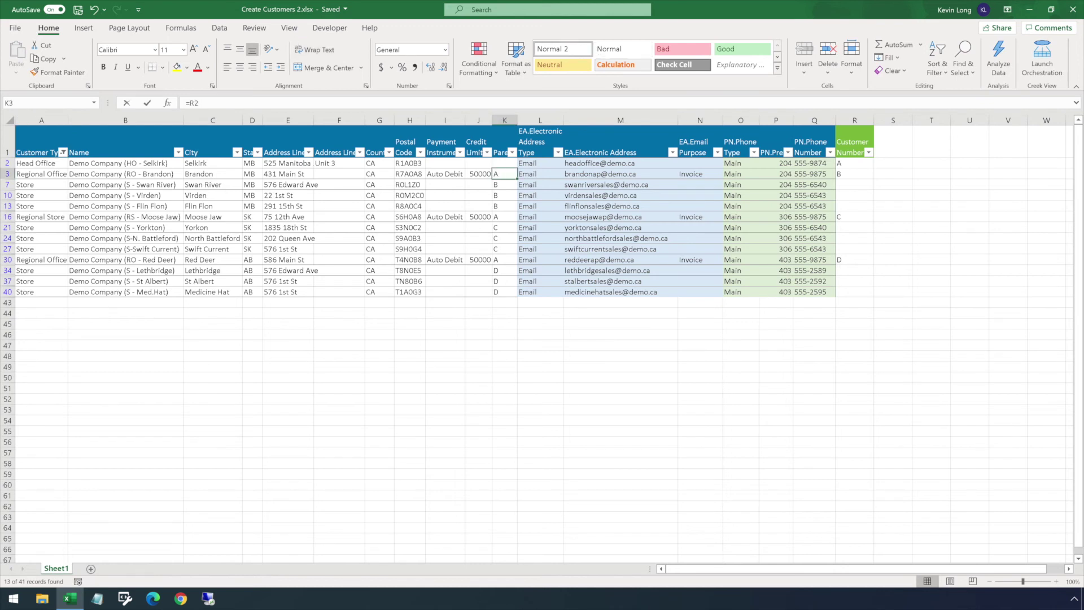
double_click(501, 173)
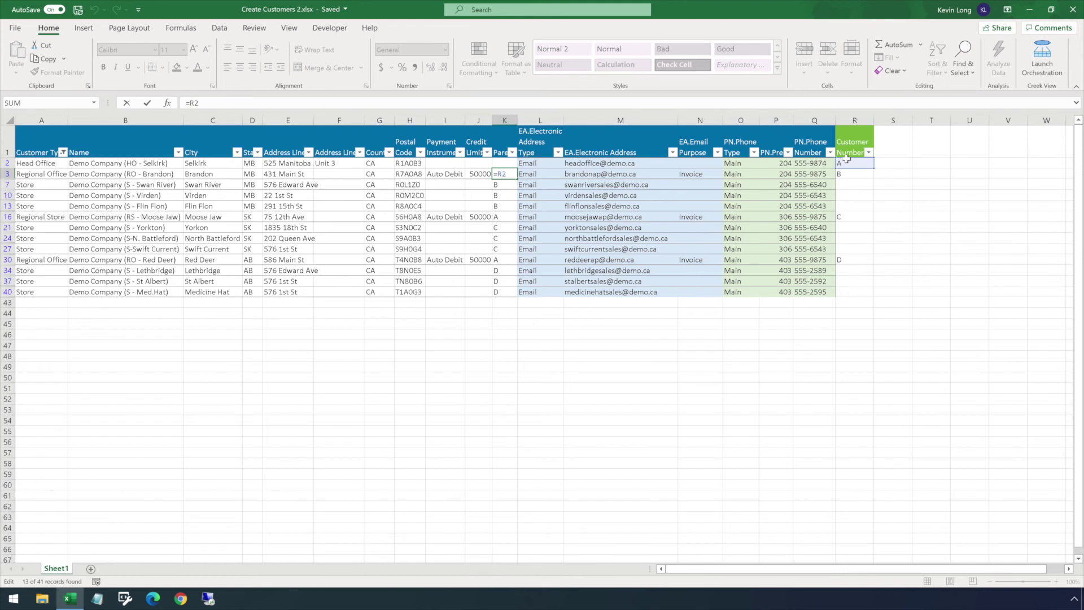
key(ctrl+Return)
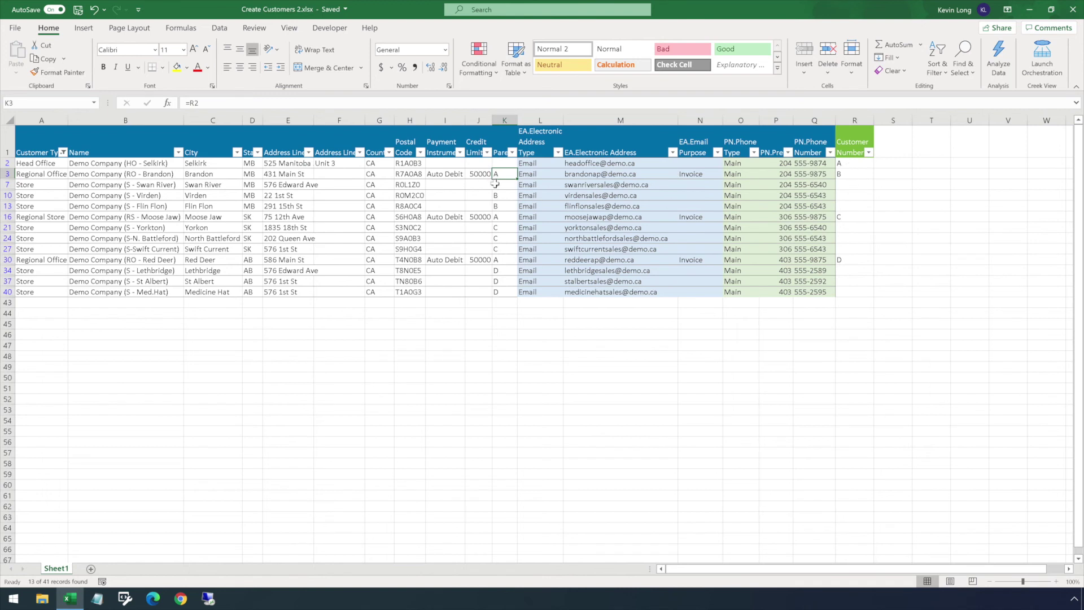
Clear the Customer Type filter so all customer rows show again.
click(63, 153)
click(28, 288)
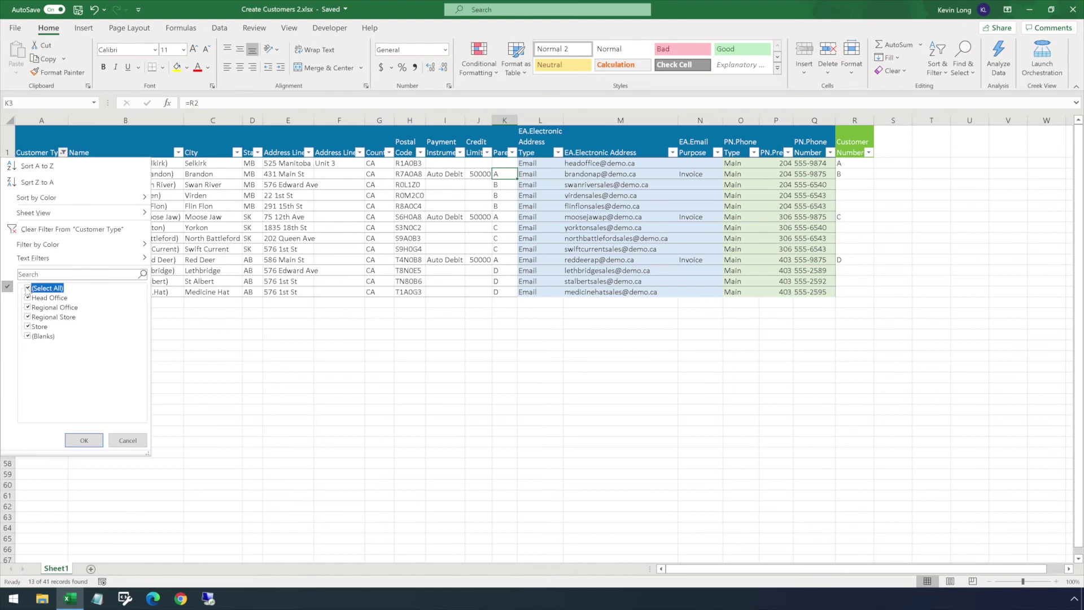
click(74, 436)
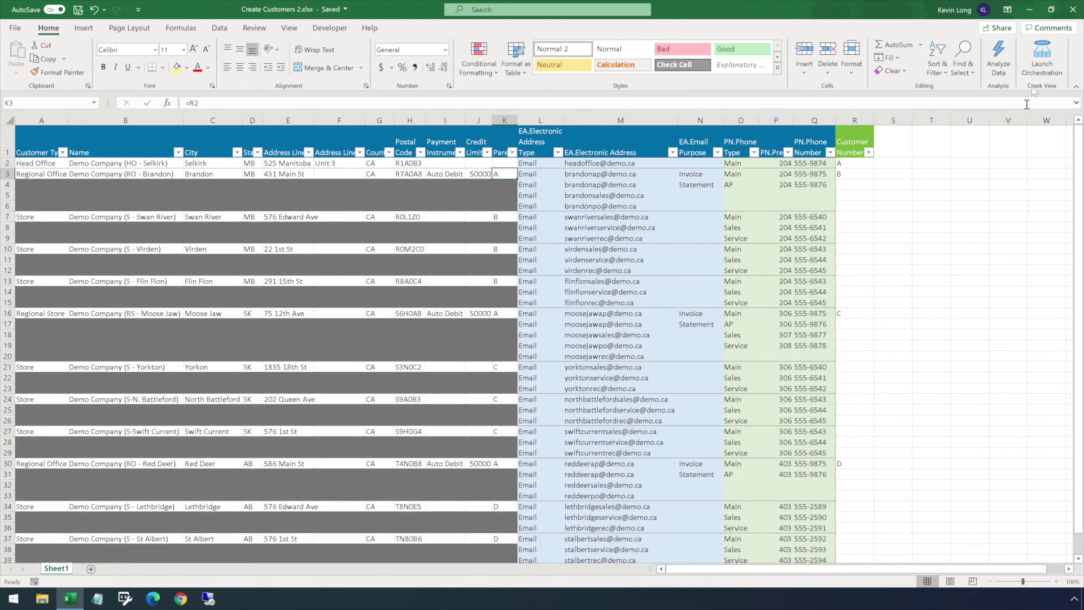
Sign in to EnterpriseOne from the orchestration launcher with the user ID and password.
click(1039, 57)
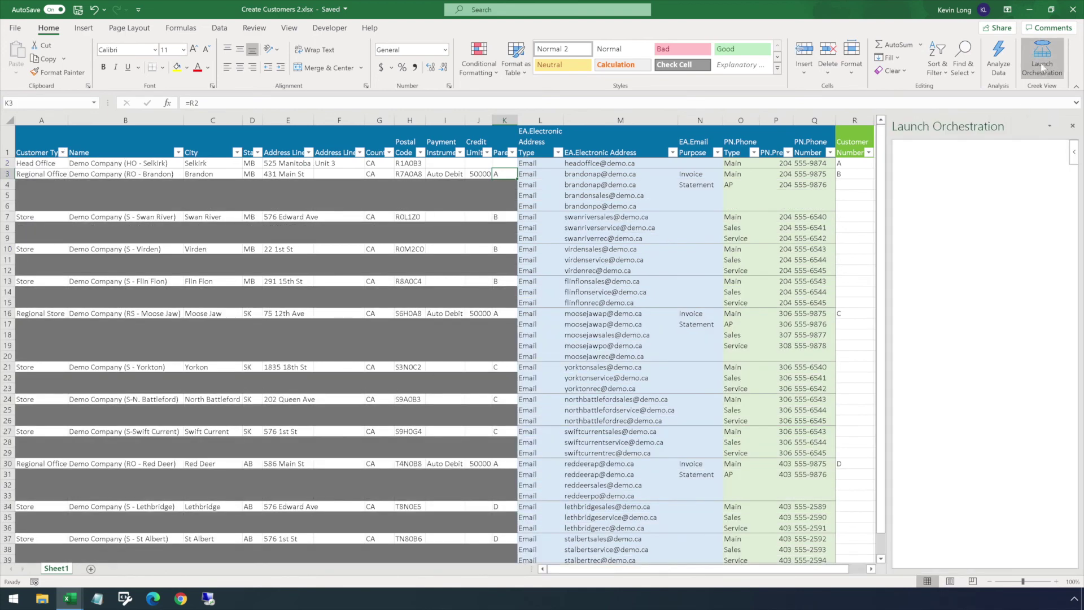
click(961, 248)
text(Demo*********)
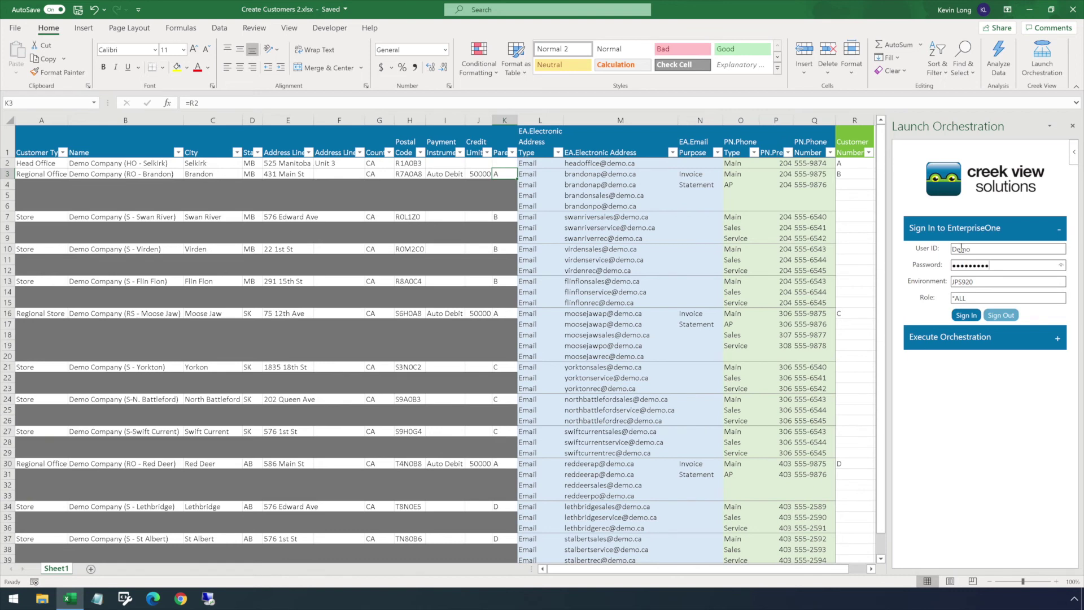
click(964, 316)
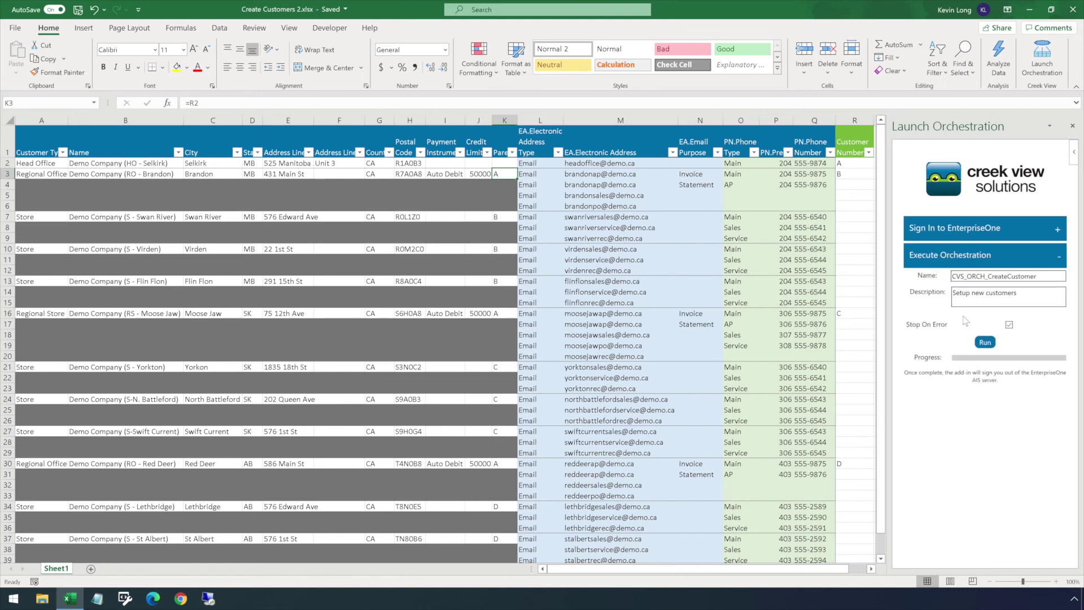
Run CVS_ORCH_CreateCustomer and review the returned Customer Numbers 61911–62033 in column R.
click(985, 343)
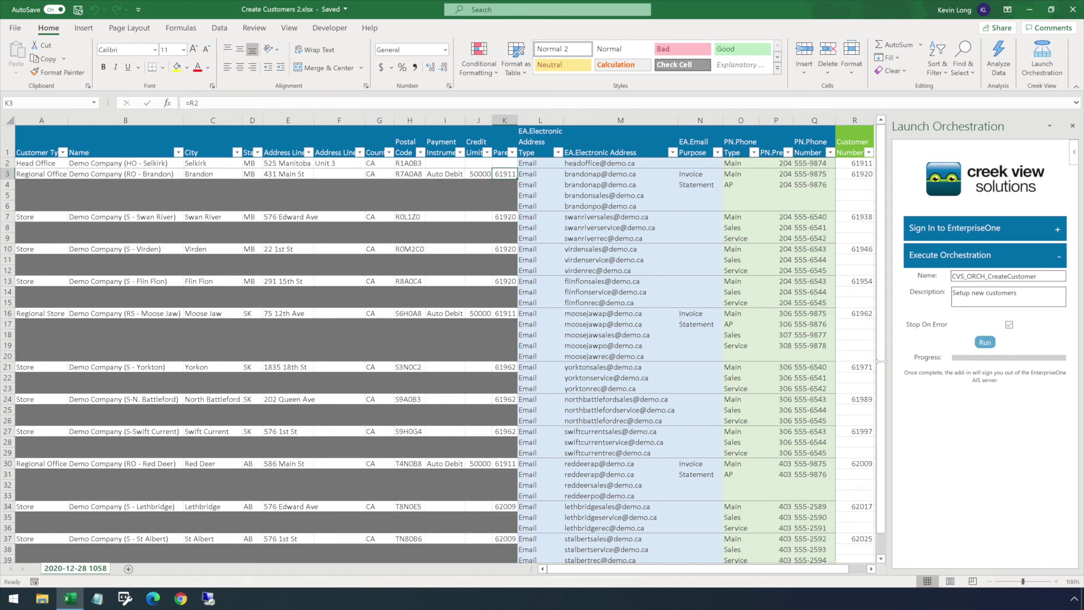
drag(883, 368, 886, 408)
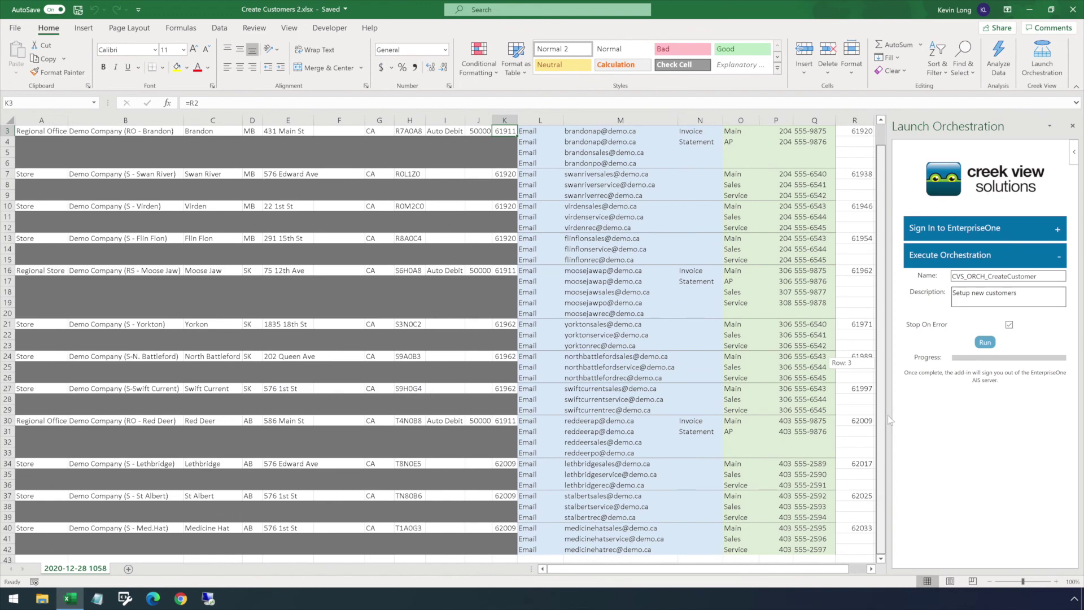
drag(888, 415, 882, 351)
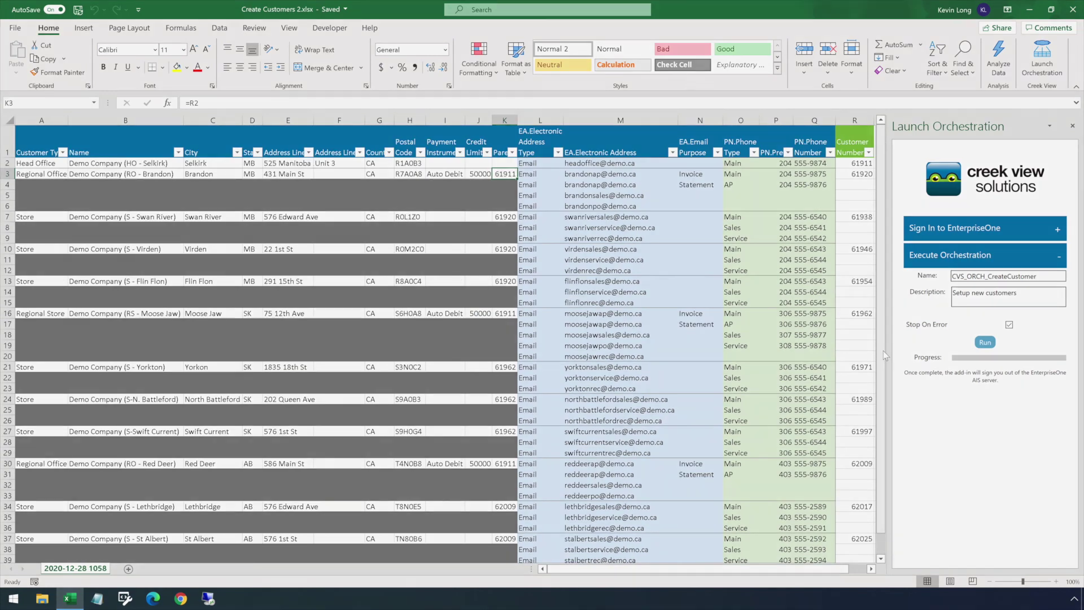